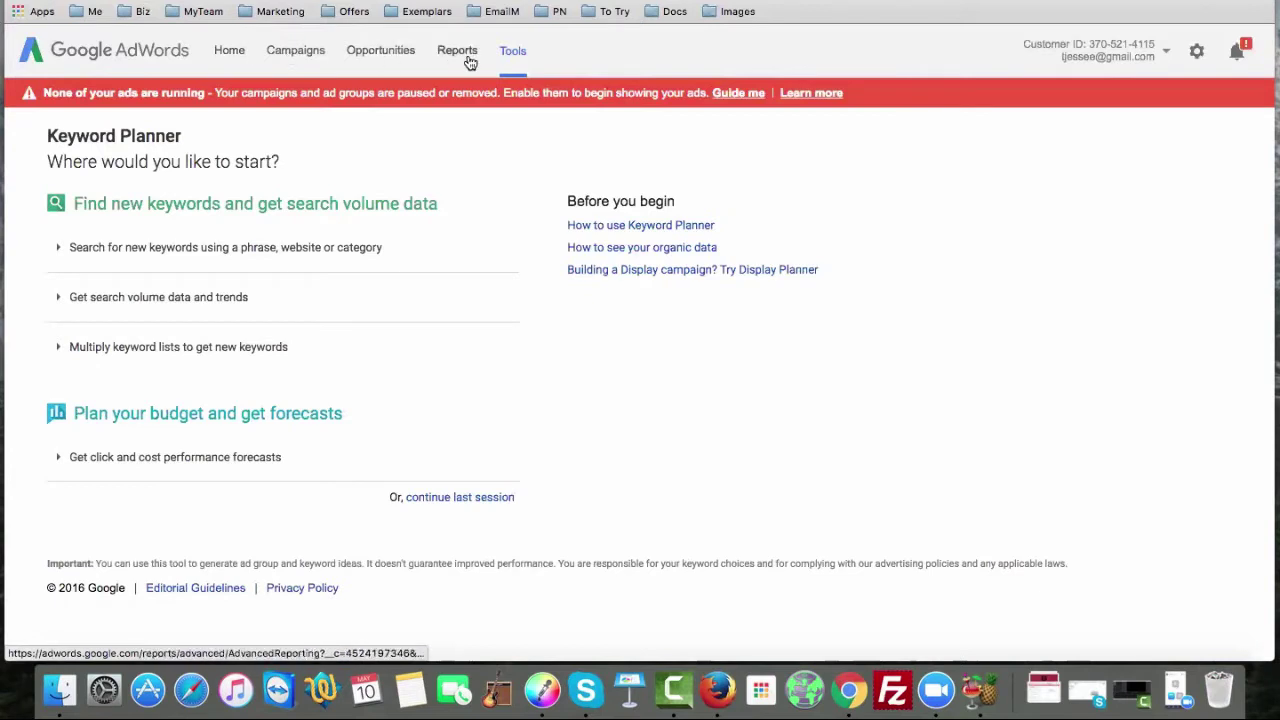
# Step: Open Keyword Planner and expand the search for new keywords using a phrase, website or category
pyautogui.click(514, 56)
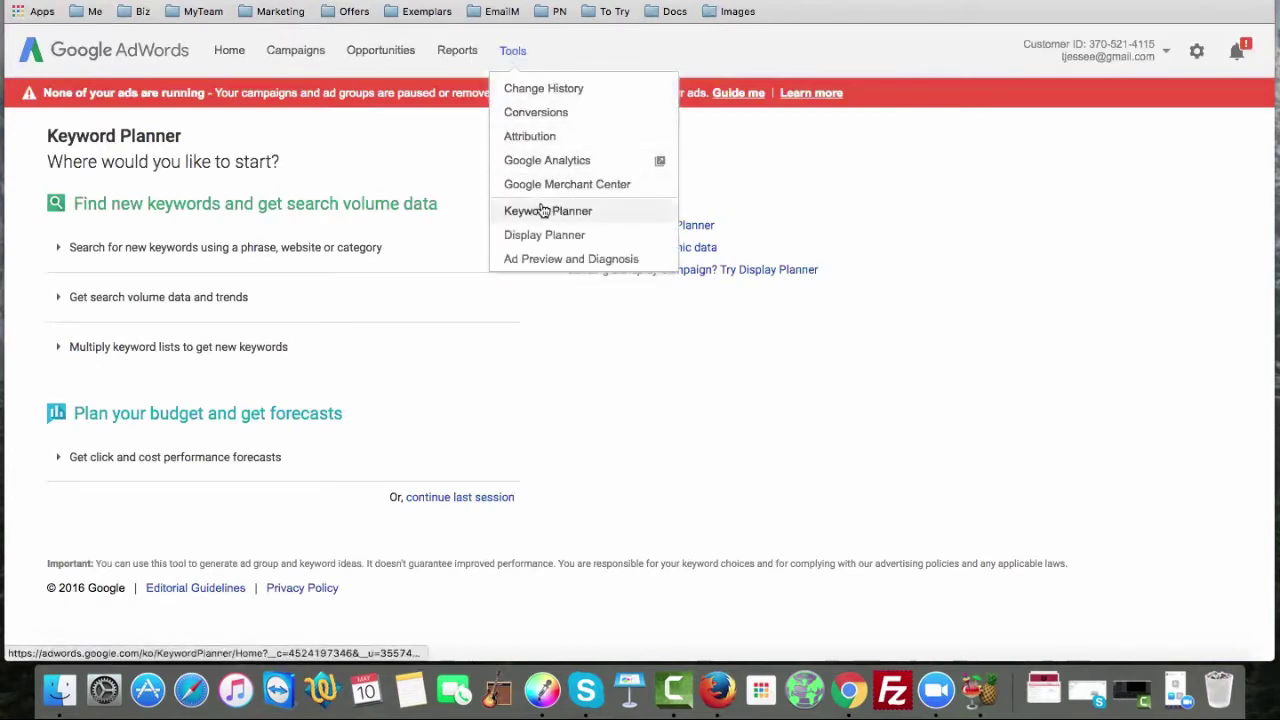
pyautogui.click(346, 163)
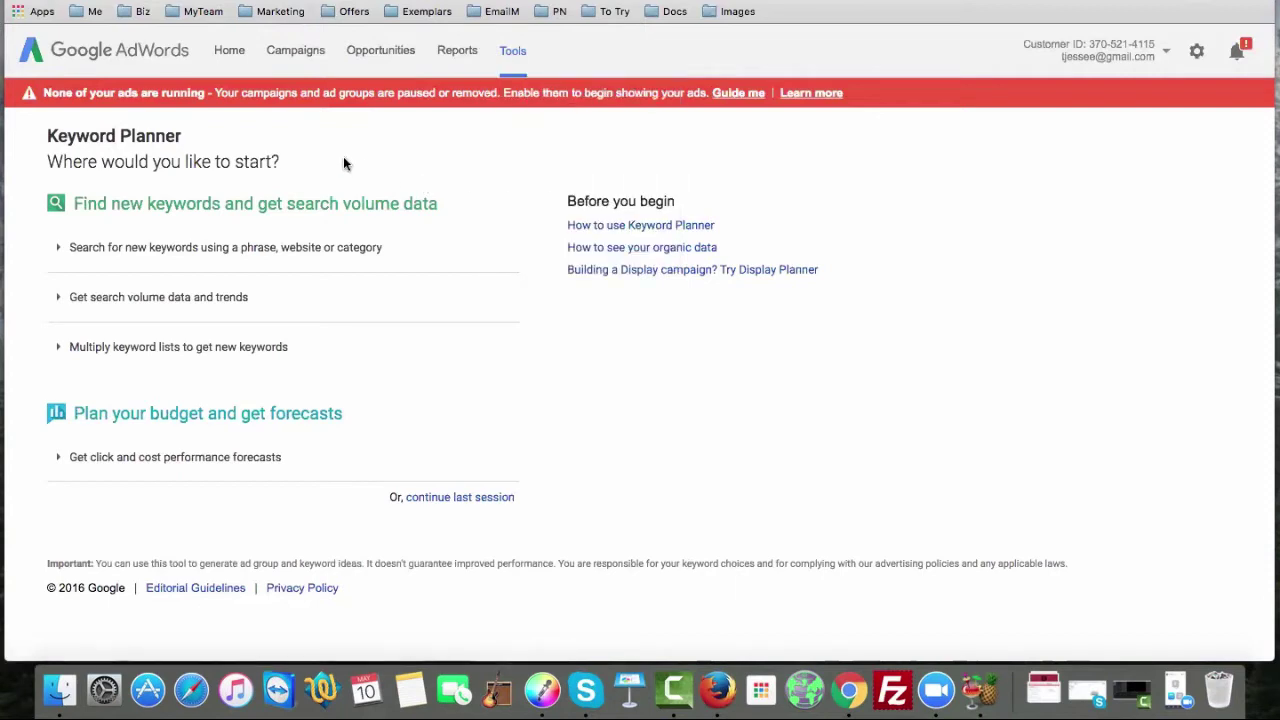
pyautogui.click(83, 256)
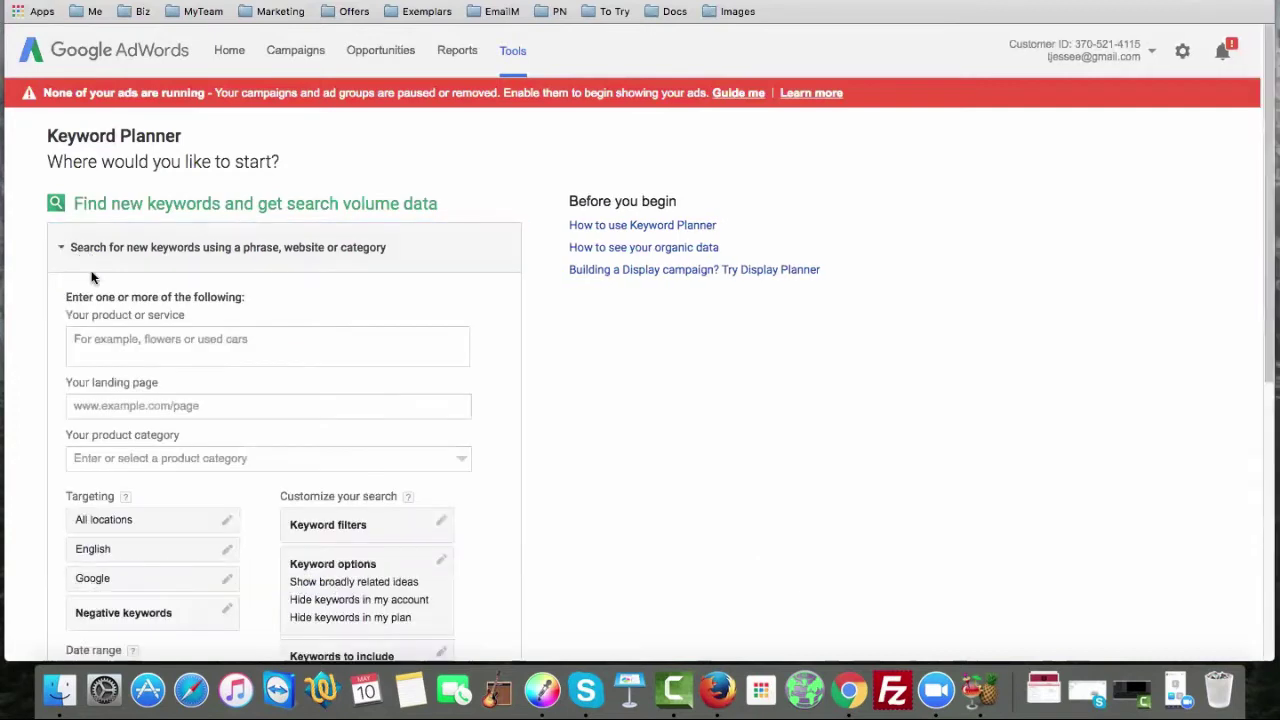
# Step: Enter "furniture" as the product or service for the new keyword search
pyautogui.scroll(-2, 96, 307)
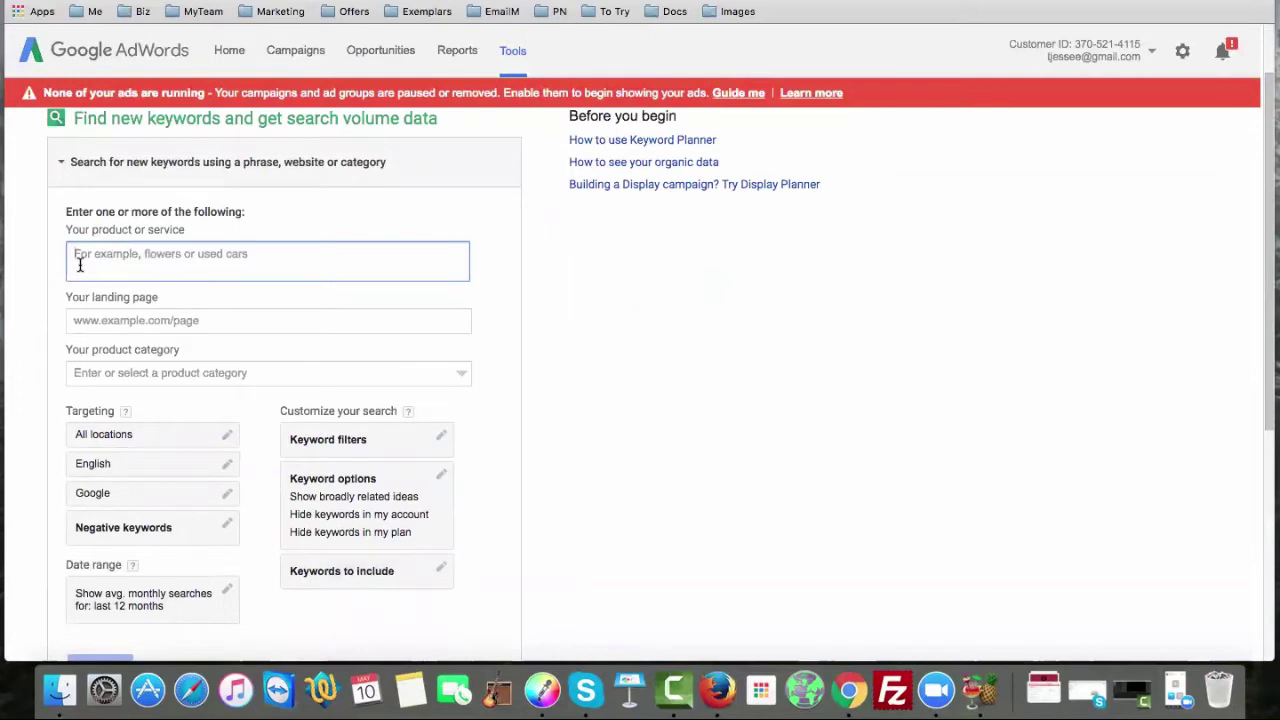
pyautogui.write('furn')
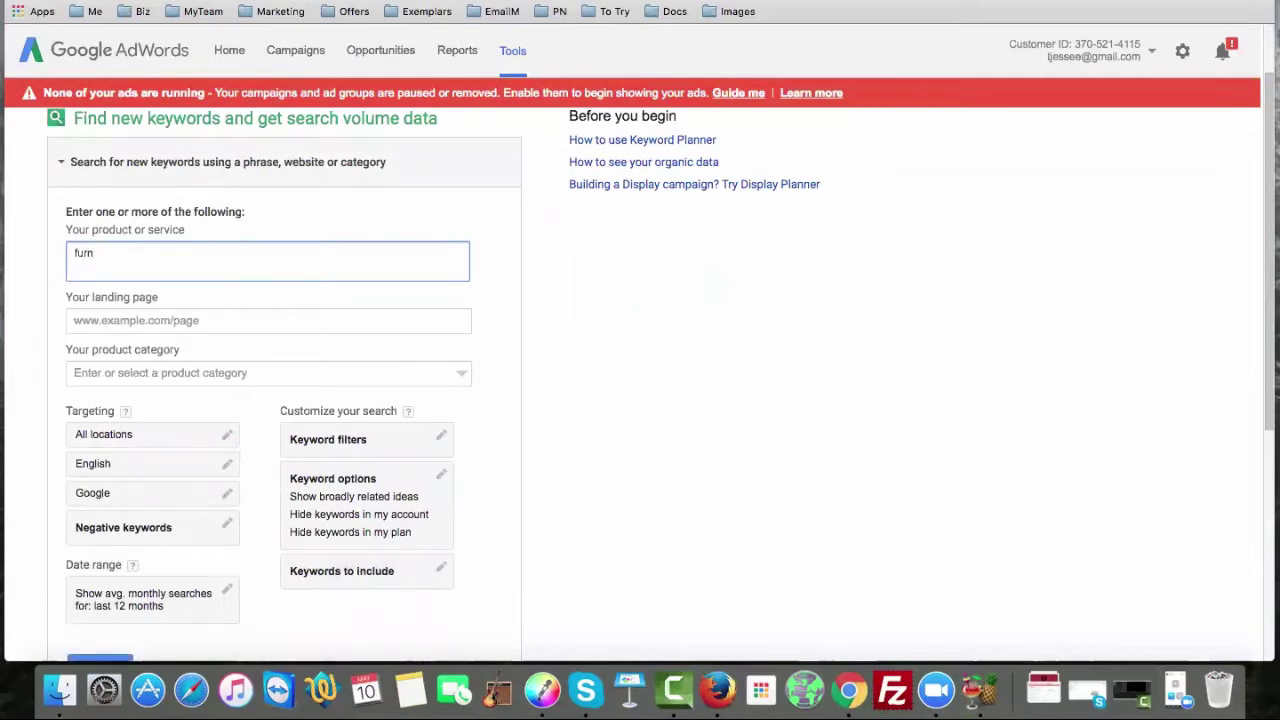
pyautogui.write('iture')
# Step: Review the targeting, date range and customization settings, and get ideas for the "furniture" search
pyautogui.moveTo(122, 254); pyautogui.dragTo(70, 253)
pyautogui.scroll(1, 465, 255)
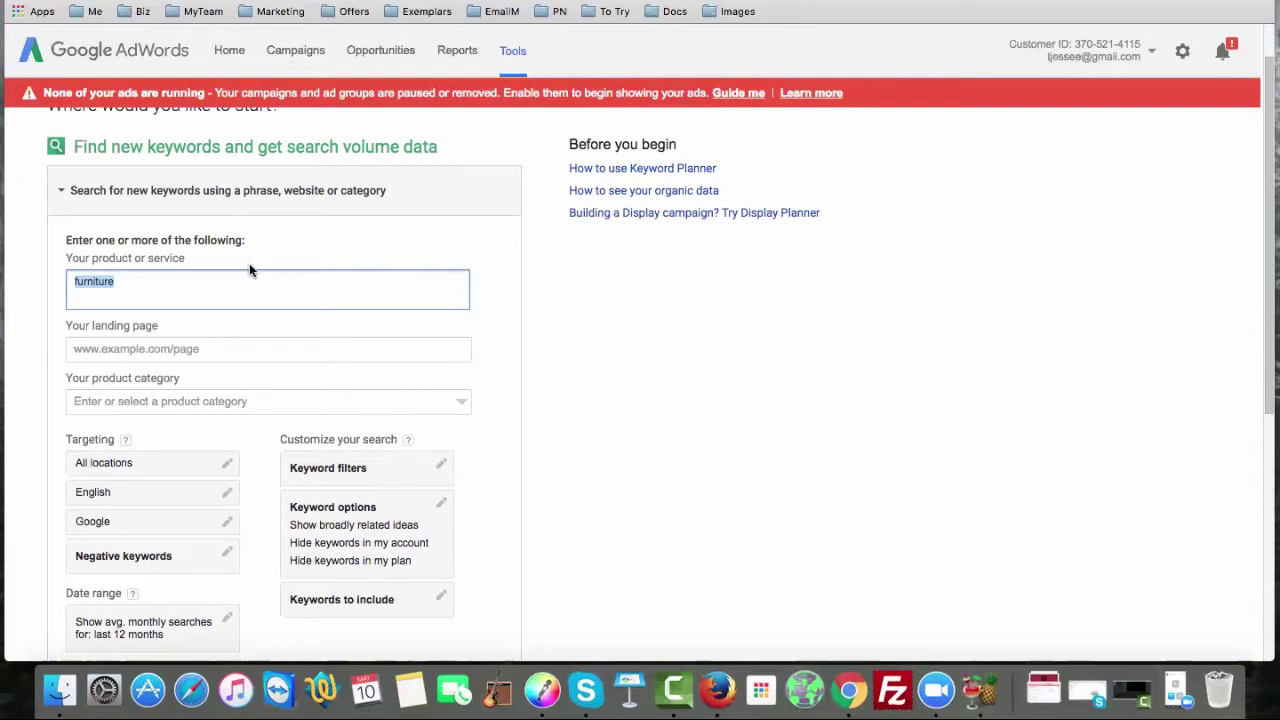
pyautogui.scroll(-1, 251, 272)
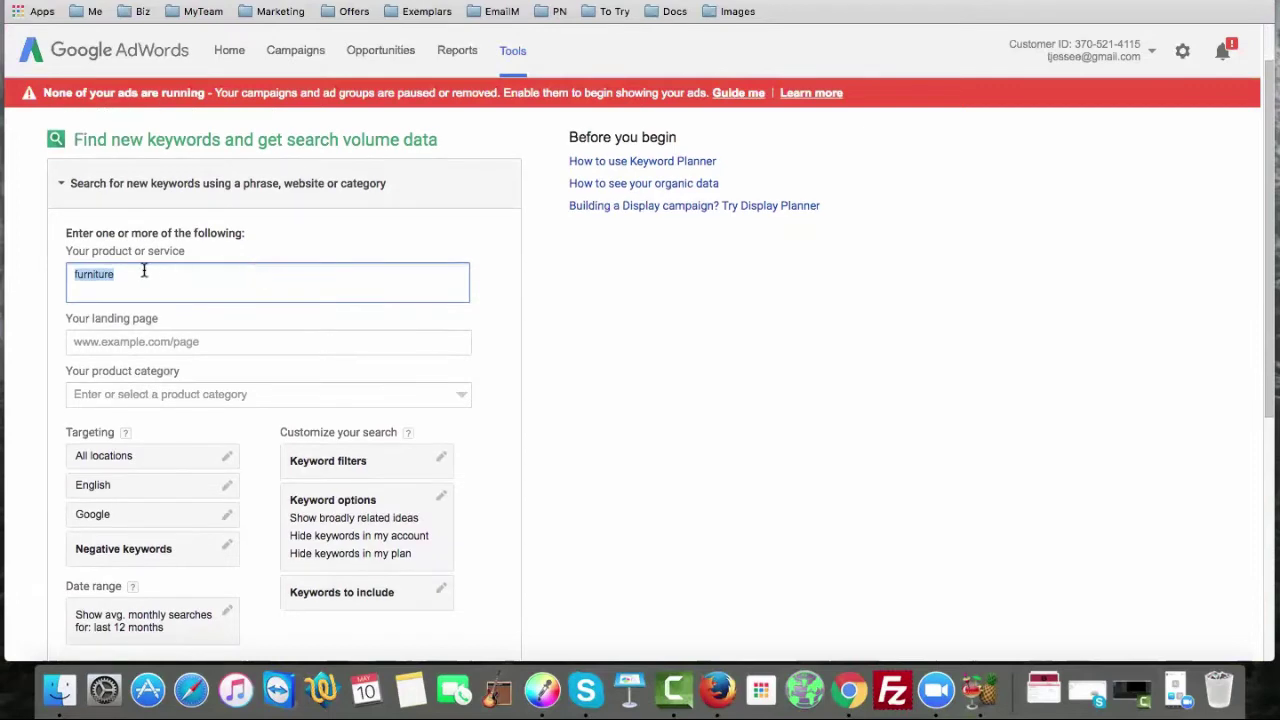
pyautogui.scroll(-1, 144, 270)
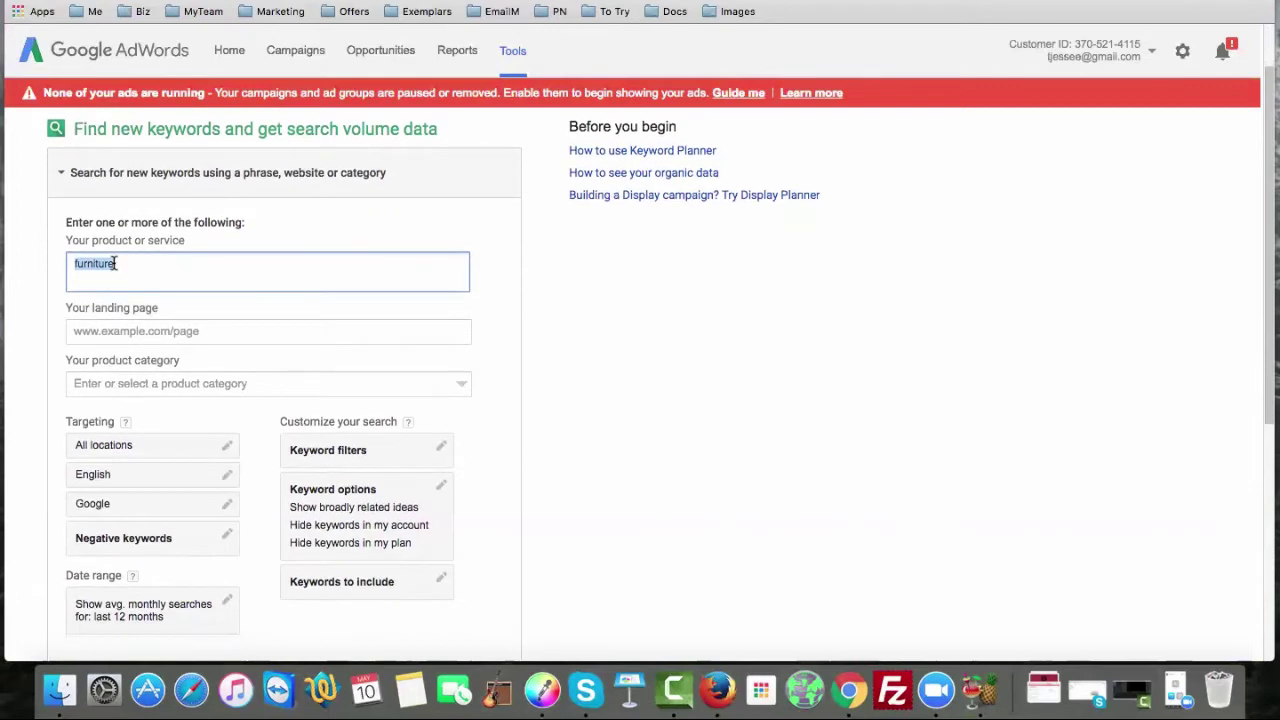
pyautogui.scroll(-3, 112, 255)
pyautogui.click(105, 230)
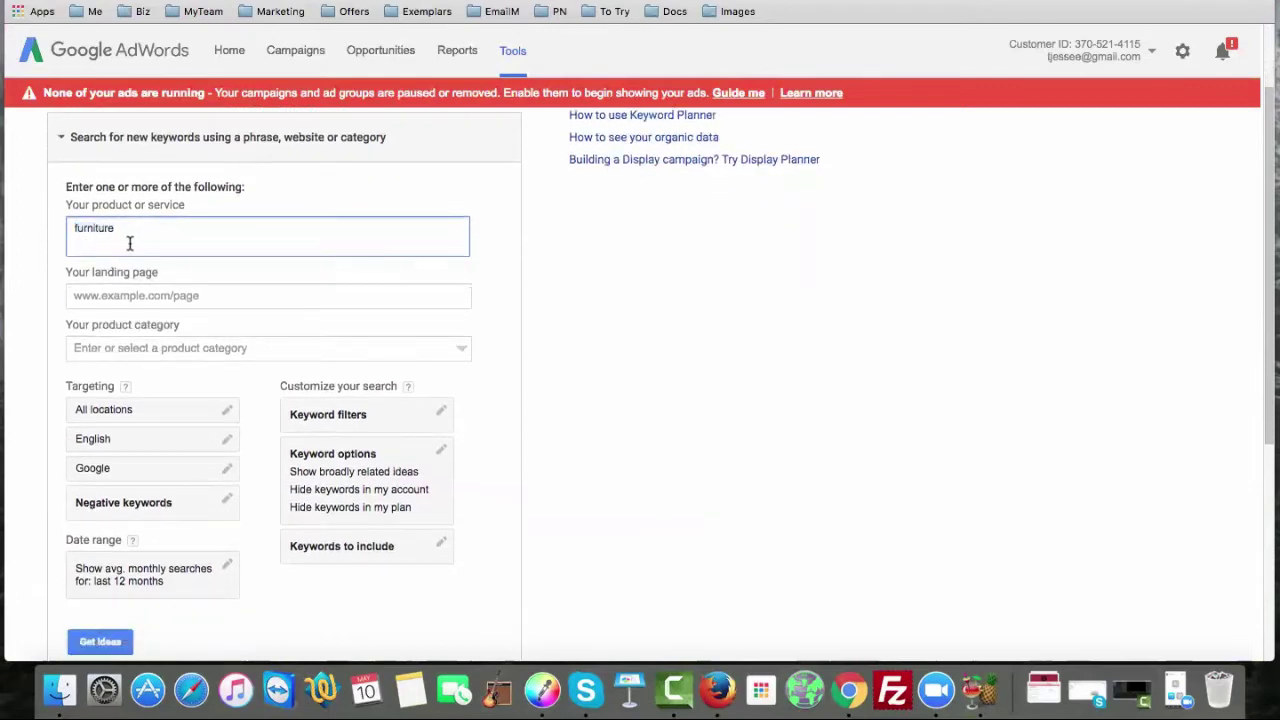
pyautogui.scroll(-3, 127, 245)
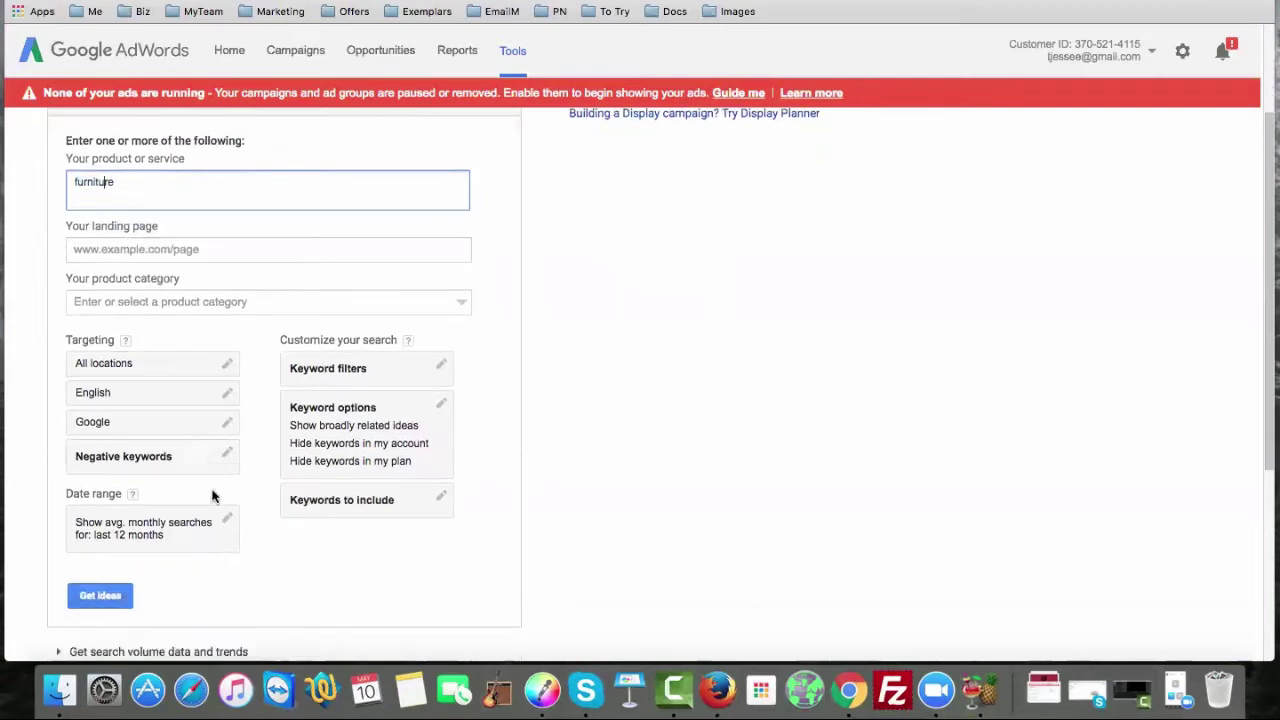
pyautogui.scroll(-1, 247, 503)
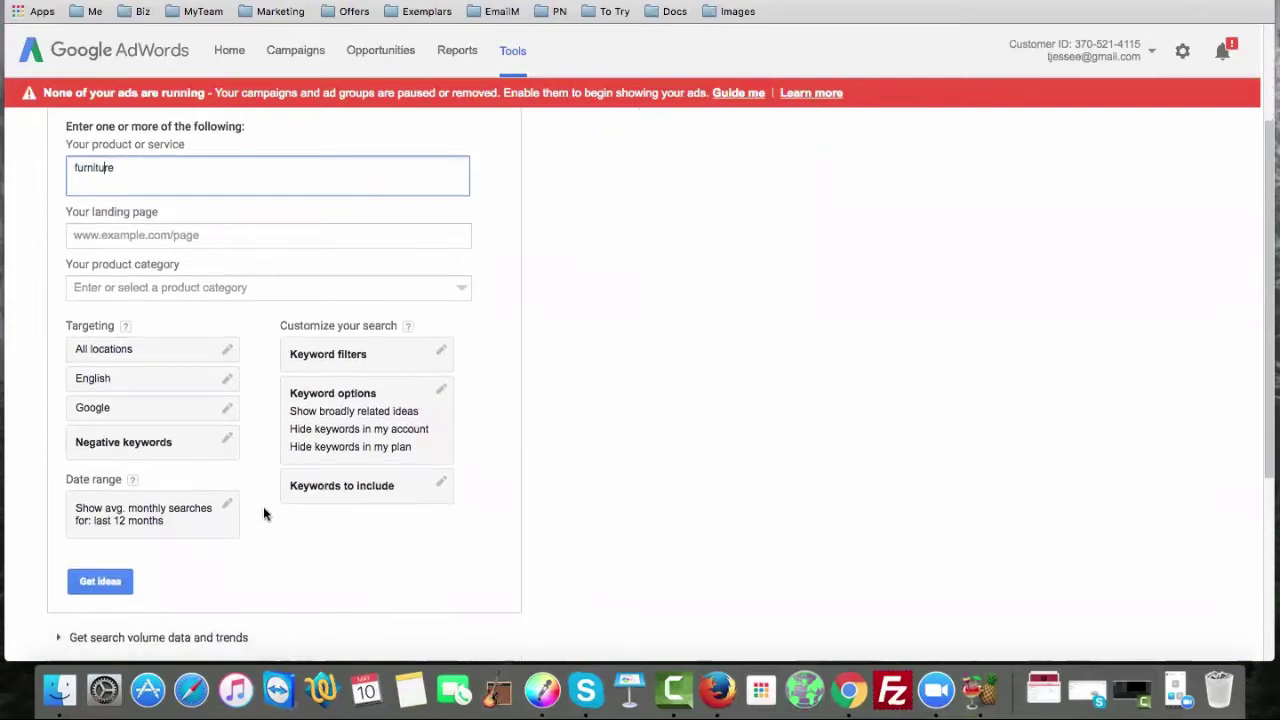
pyautogui.scroll(-1, 263, 512)
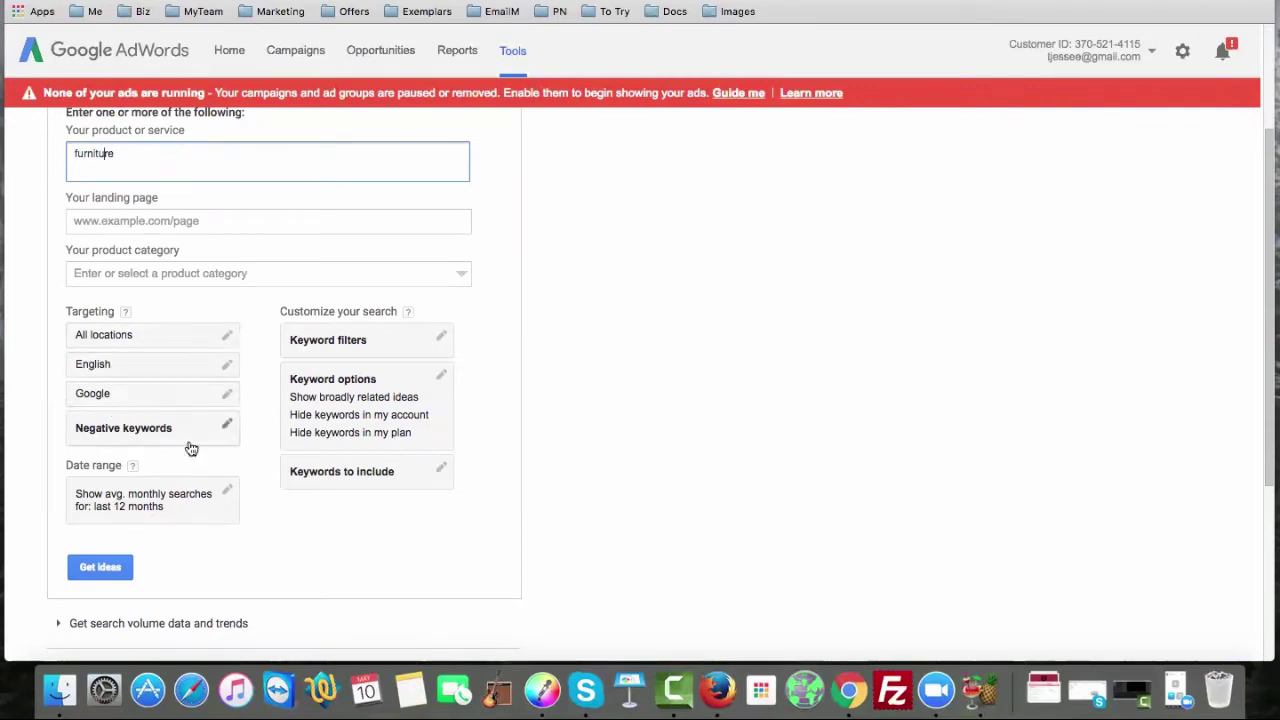
pyautogui.scroll(-1, 268, 522)
pyautogui.scroll(-1, 230, 530)
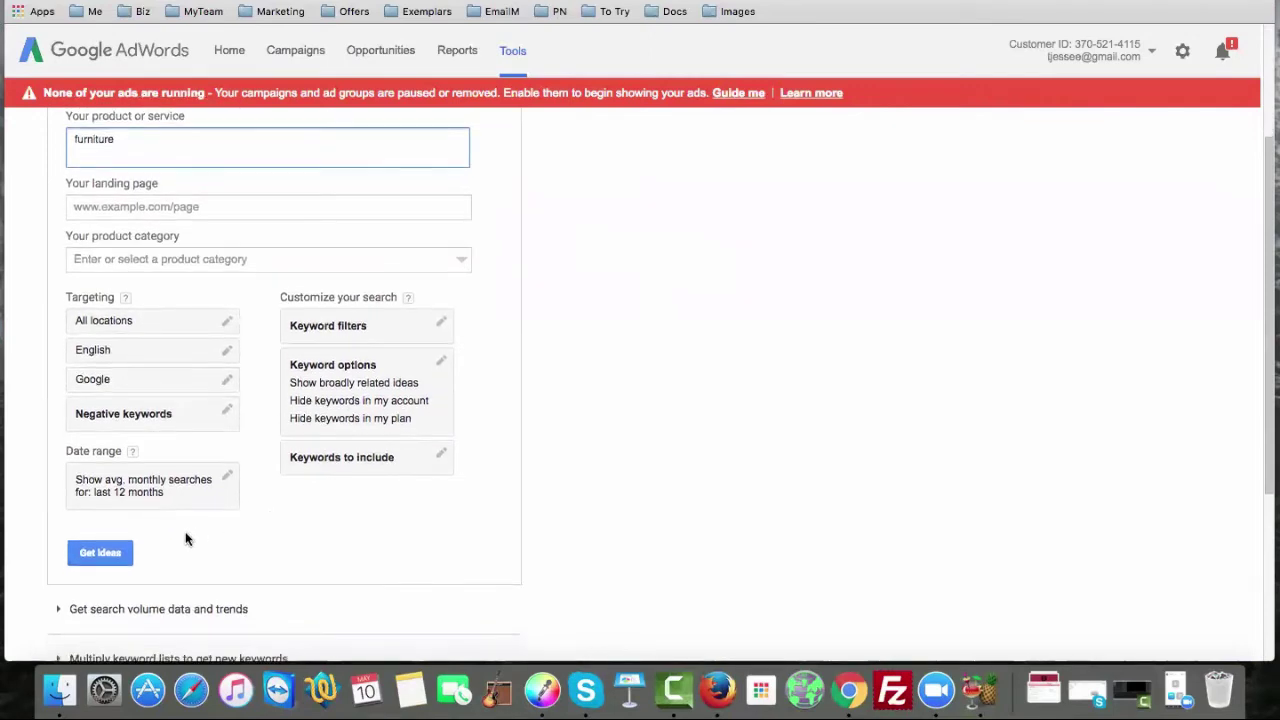
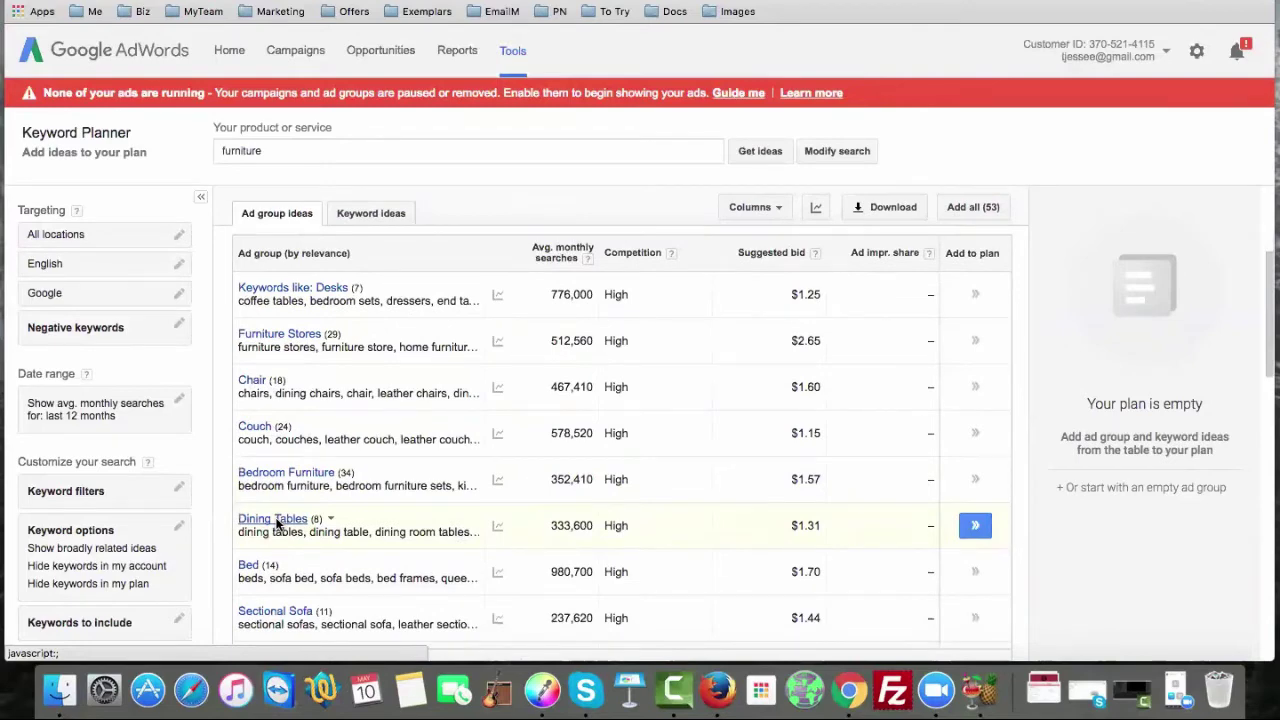
# Step: Examine the ad group ideas for furniture, comparing their related keywords, average monthly searches, competition and suggested bids
pyautogui.scroll(-1, 278, 524)
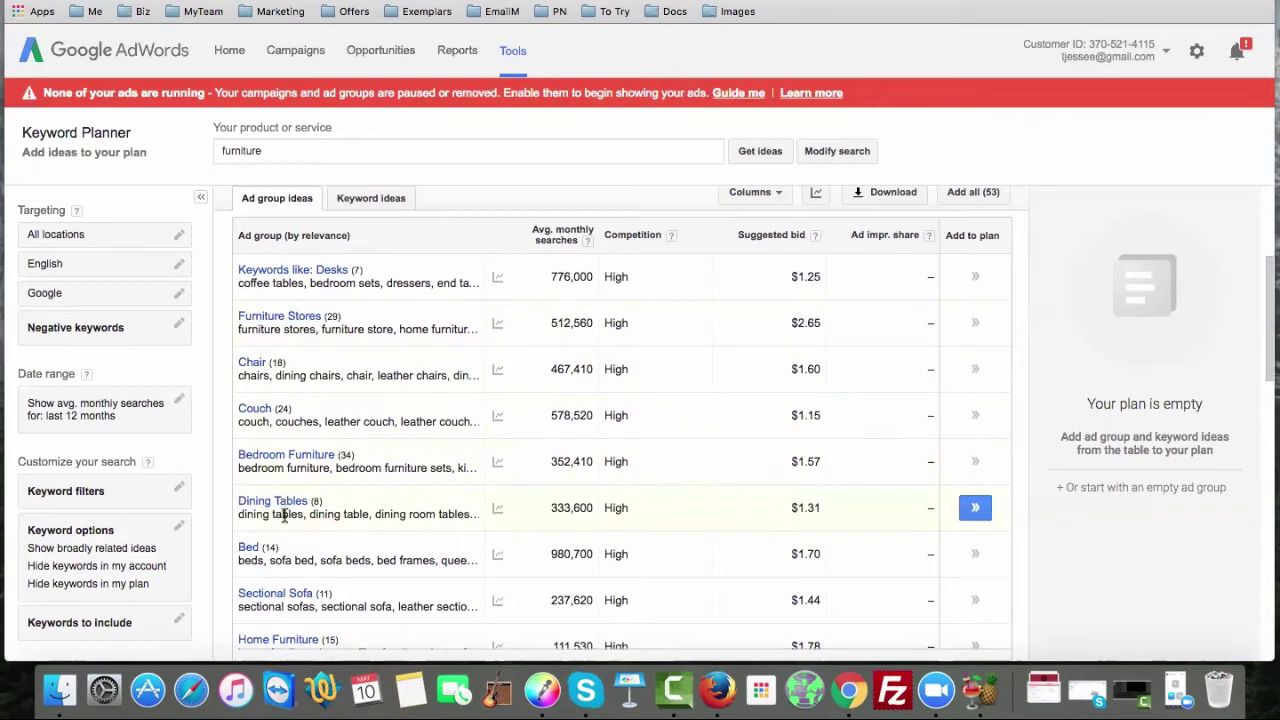
pyautogui.scroll(-1, 285, 535)
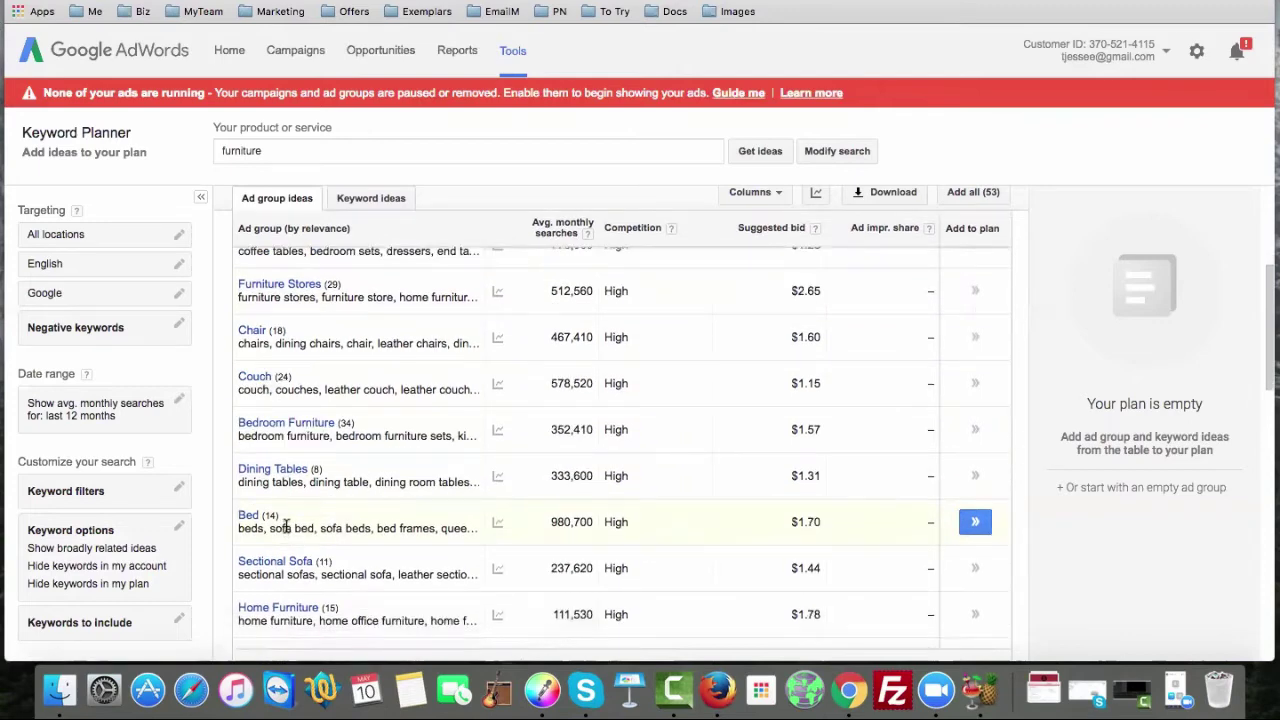
pyautogui.scroll(-1, 292, 525)
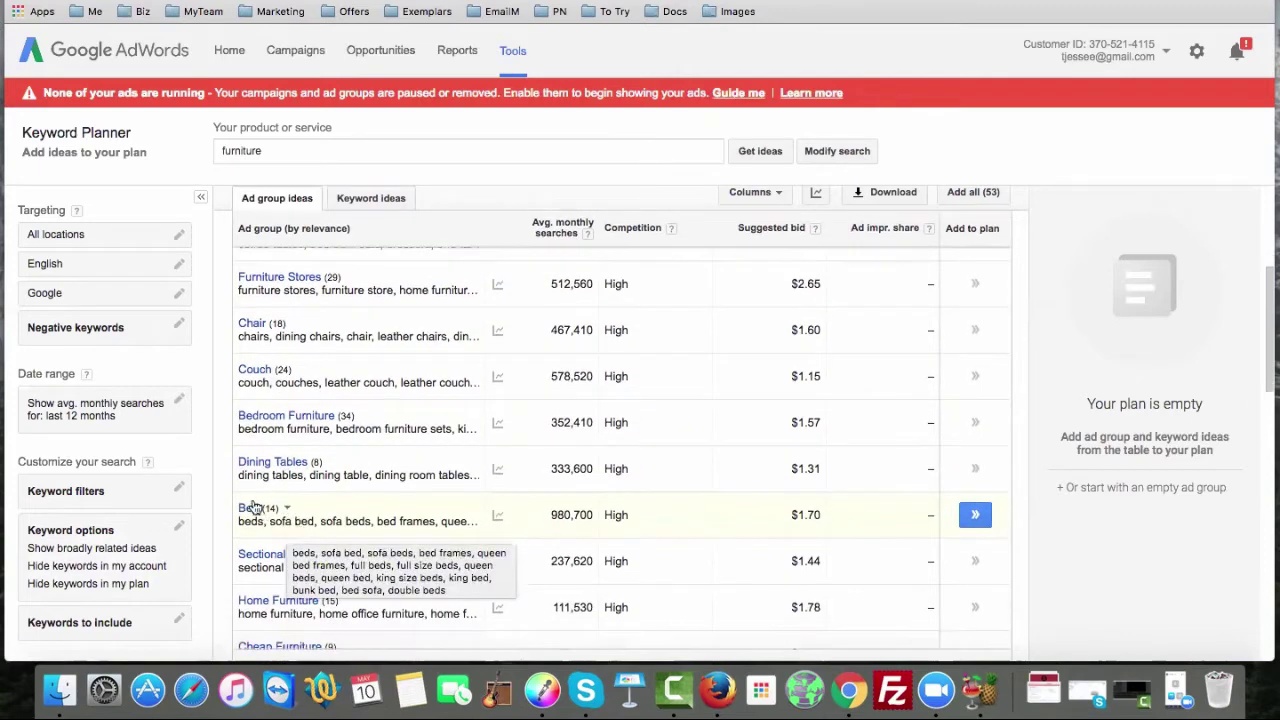
pyautogui.scroll(-2, 350, 517)
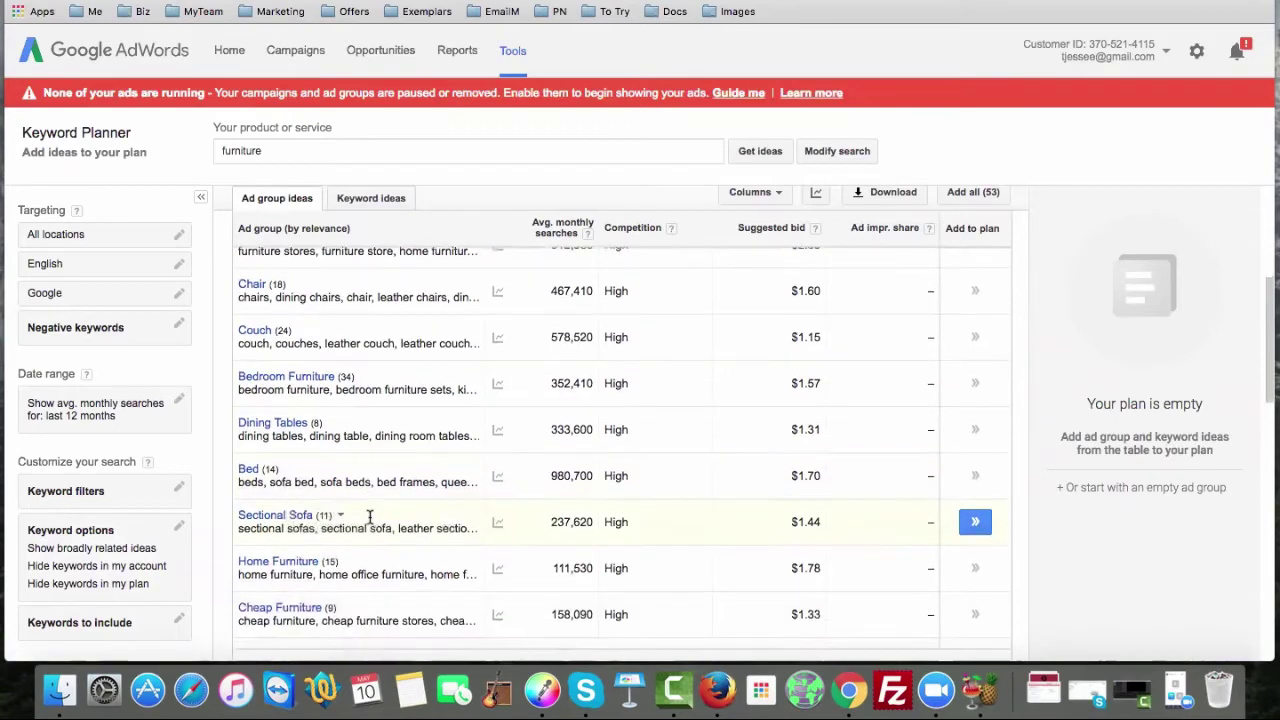
pyautogui.scroll(-2, 298, 526)
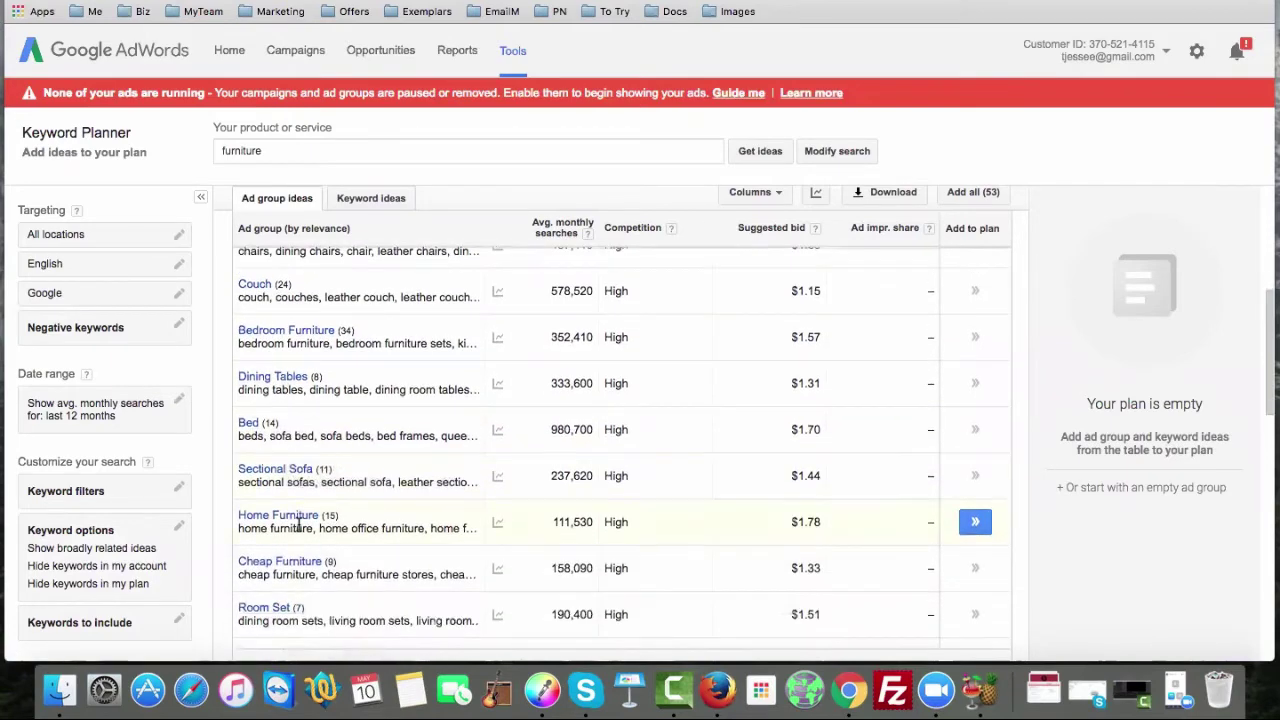
pyautogui.scroll(-2, 298, 526)
pyautogui.scroll(-4, 298, 526)
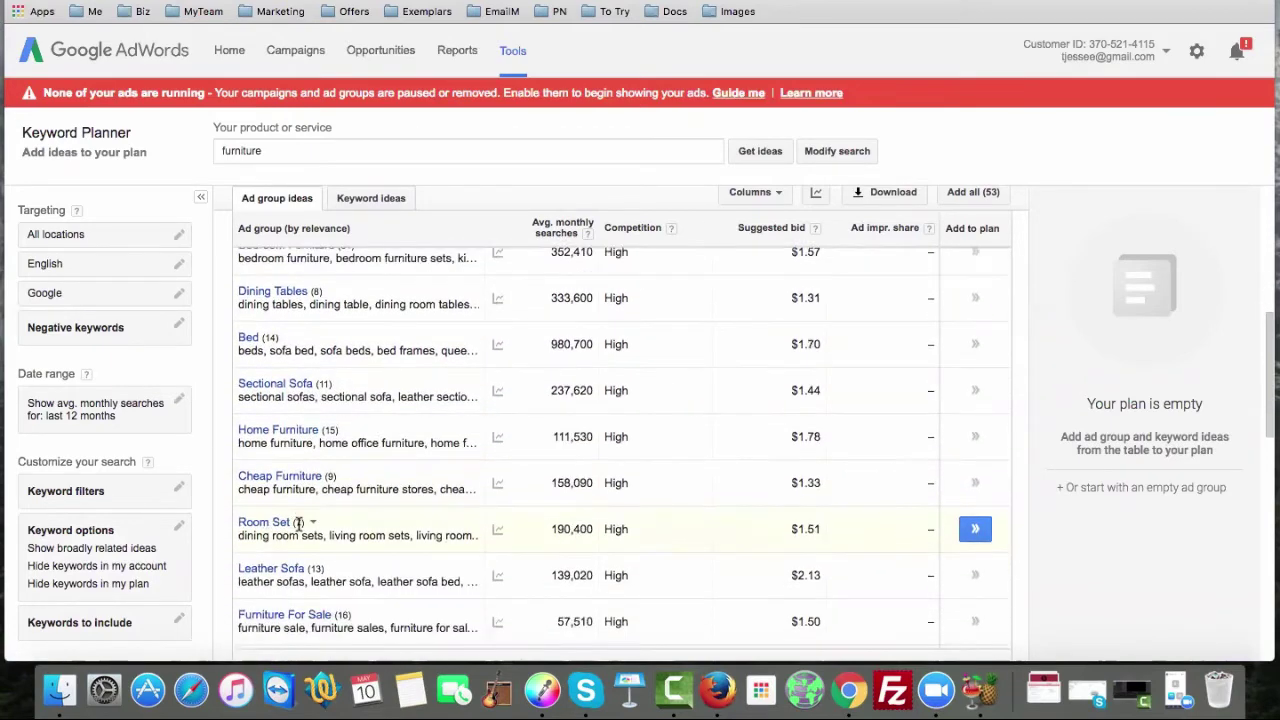
pyautogui.scroll(-2, 298, 524)
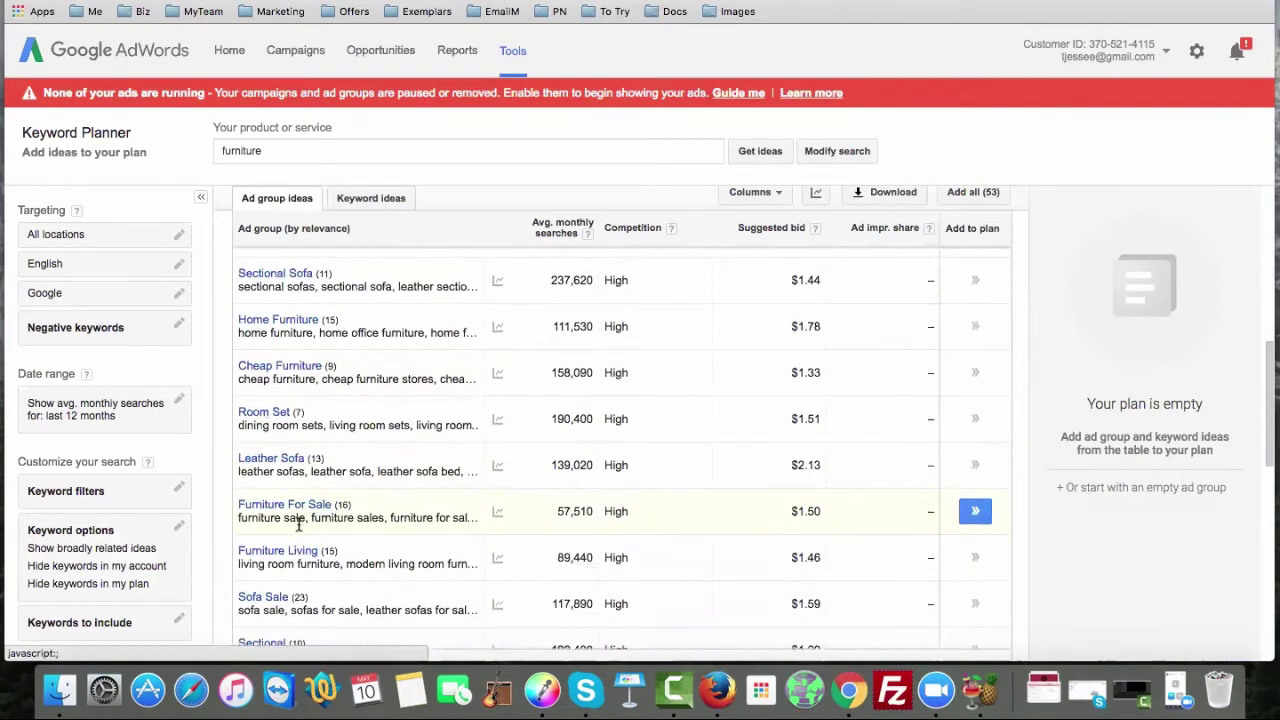
pyautogui.scroll(-4, 298, 524)
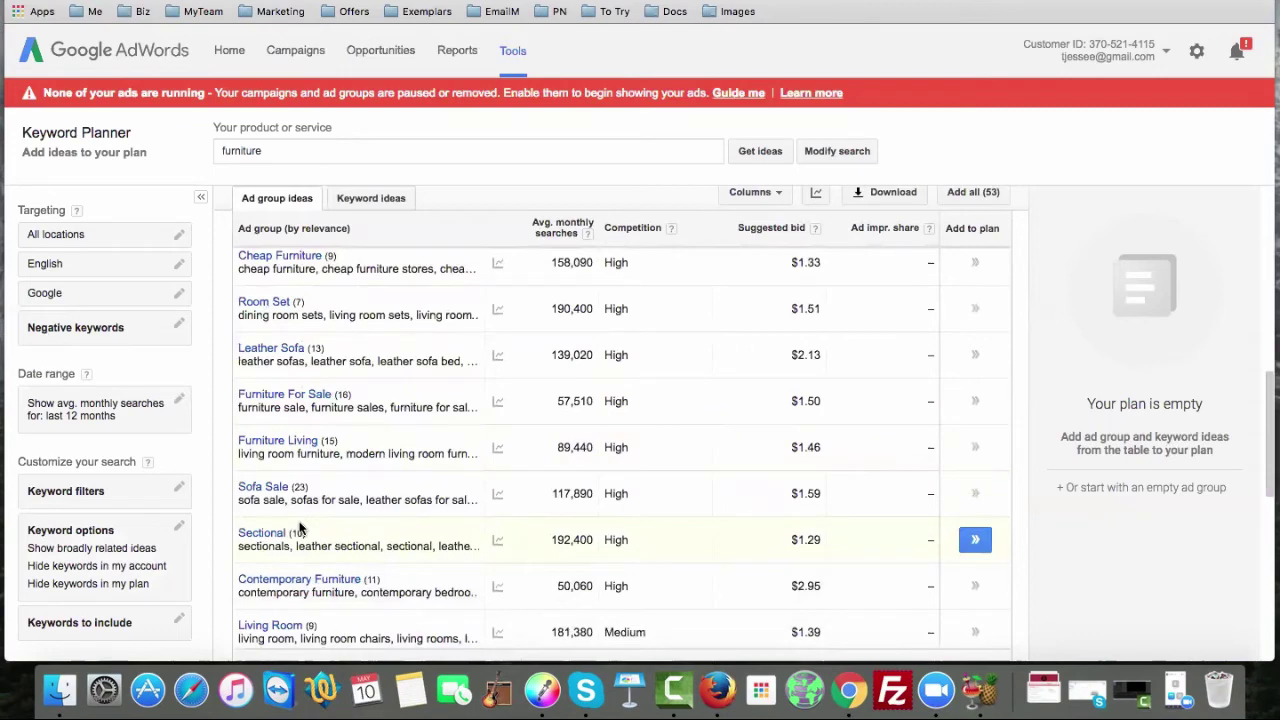
pyautogui.scroll(-1, 300, 528)
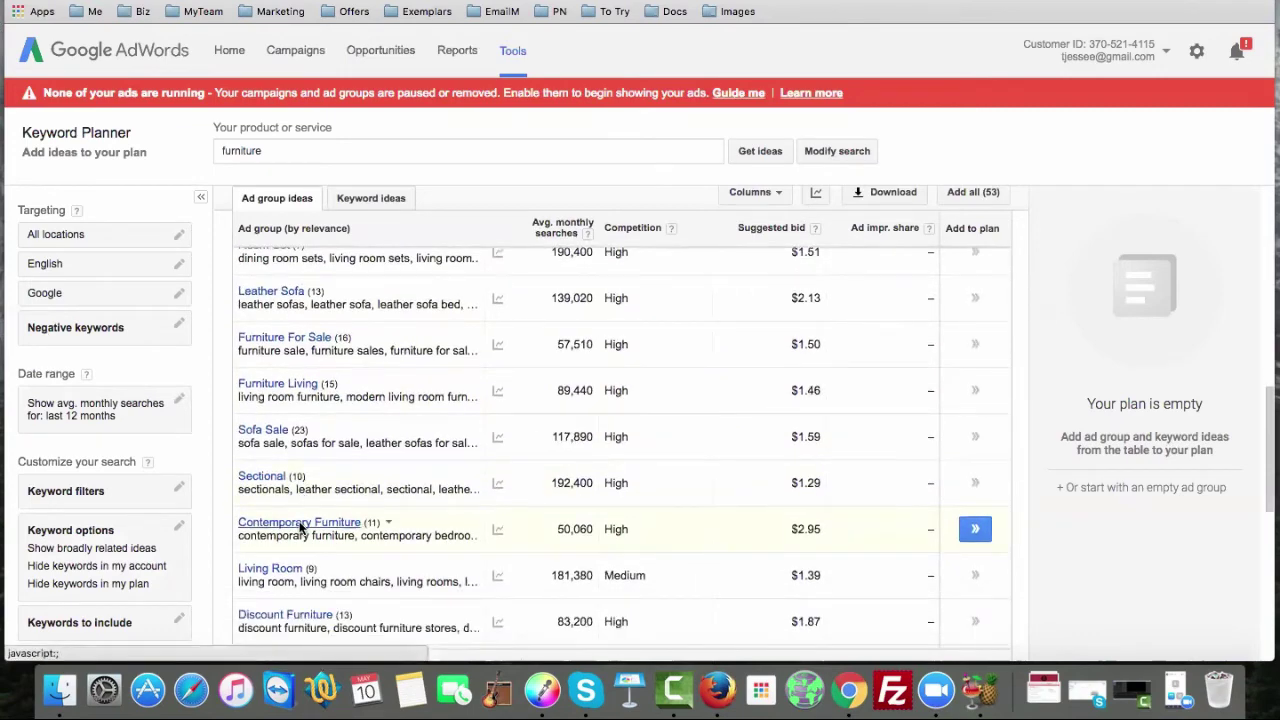
pyautogui.scroll(-1, 300, 528)
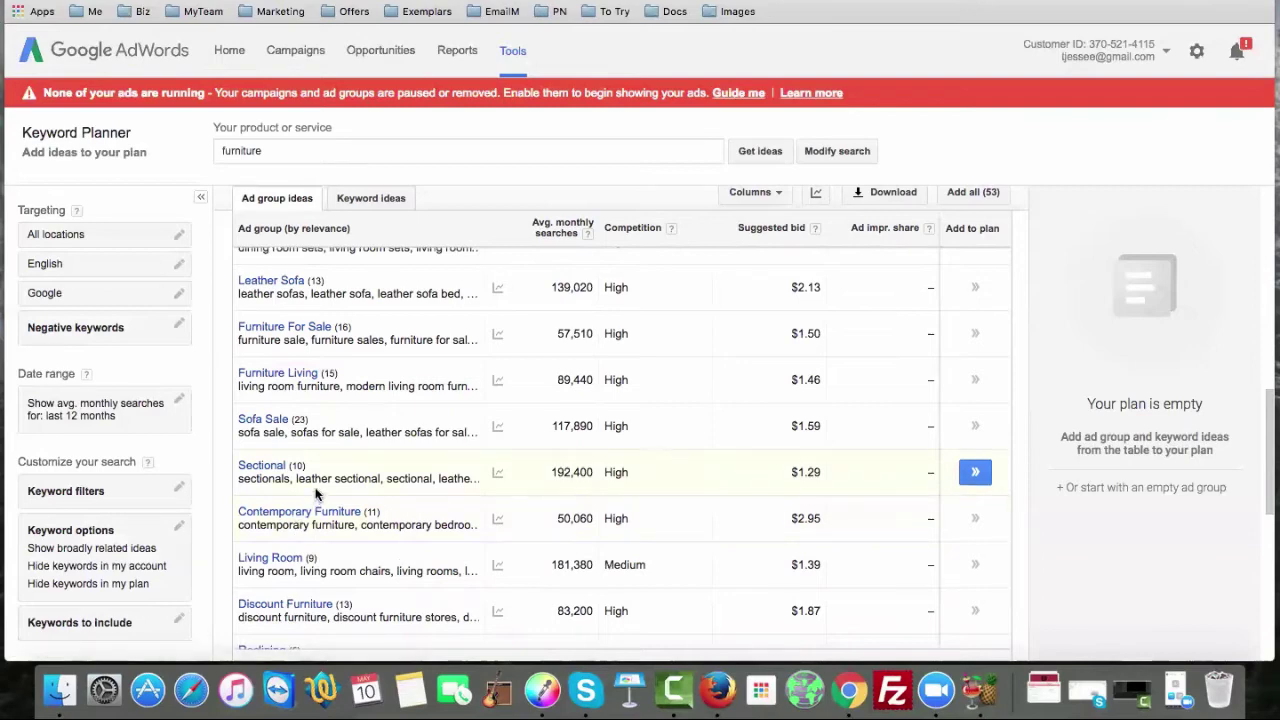
pyautogui.scroll(1, 335, 476)
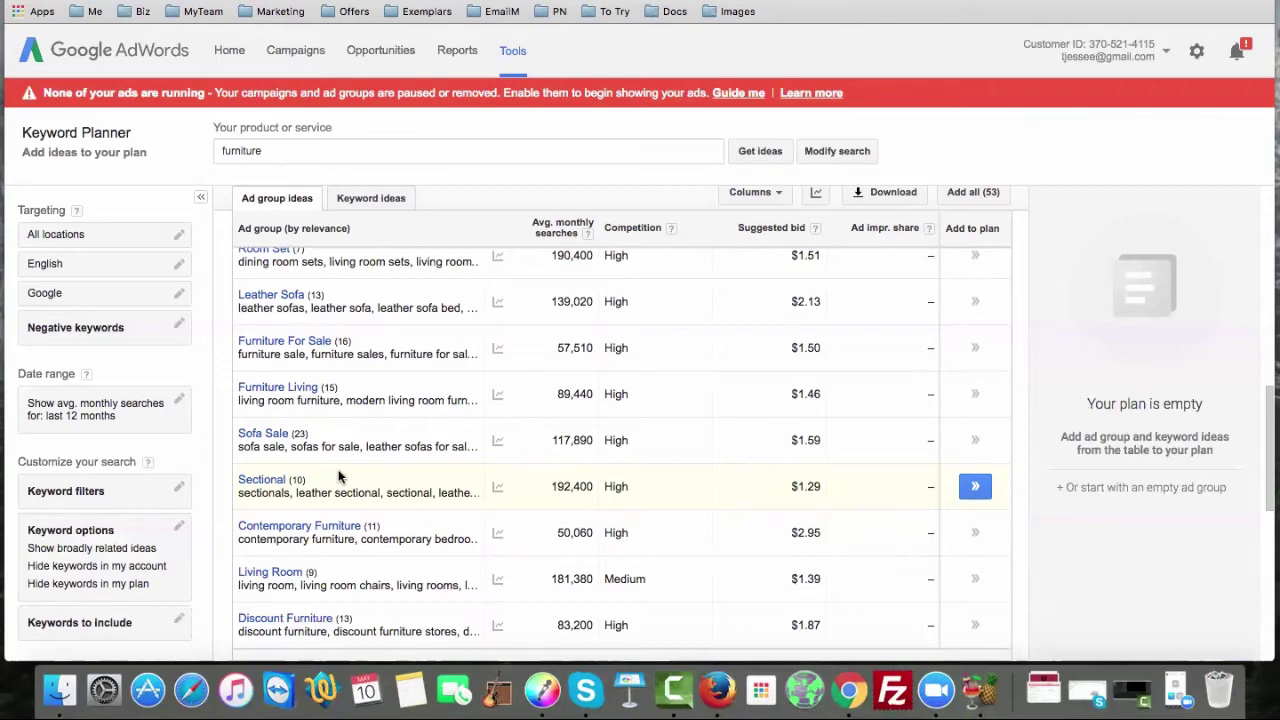
pyautogui.scroll(-1, 325, 508)
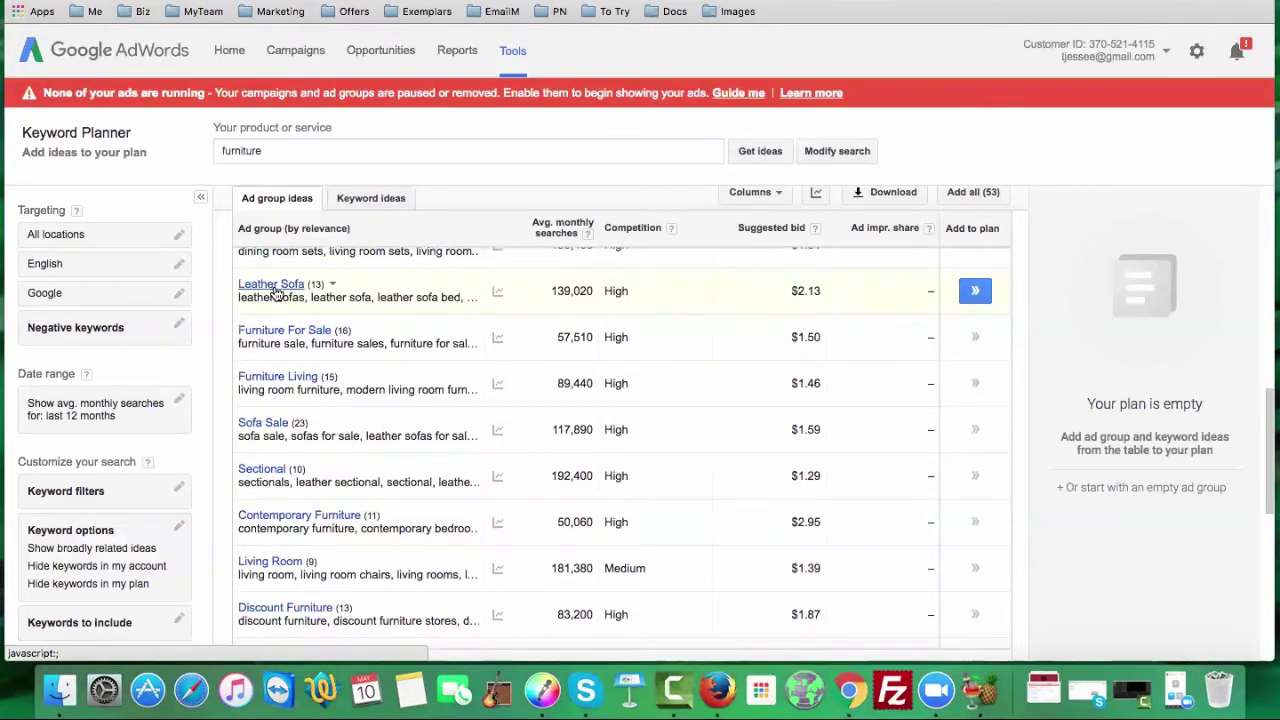
pyautogui.scroll(1, 370, 355)
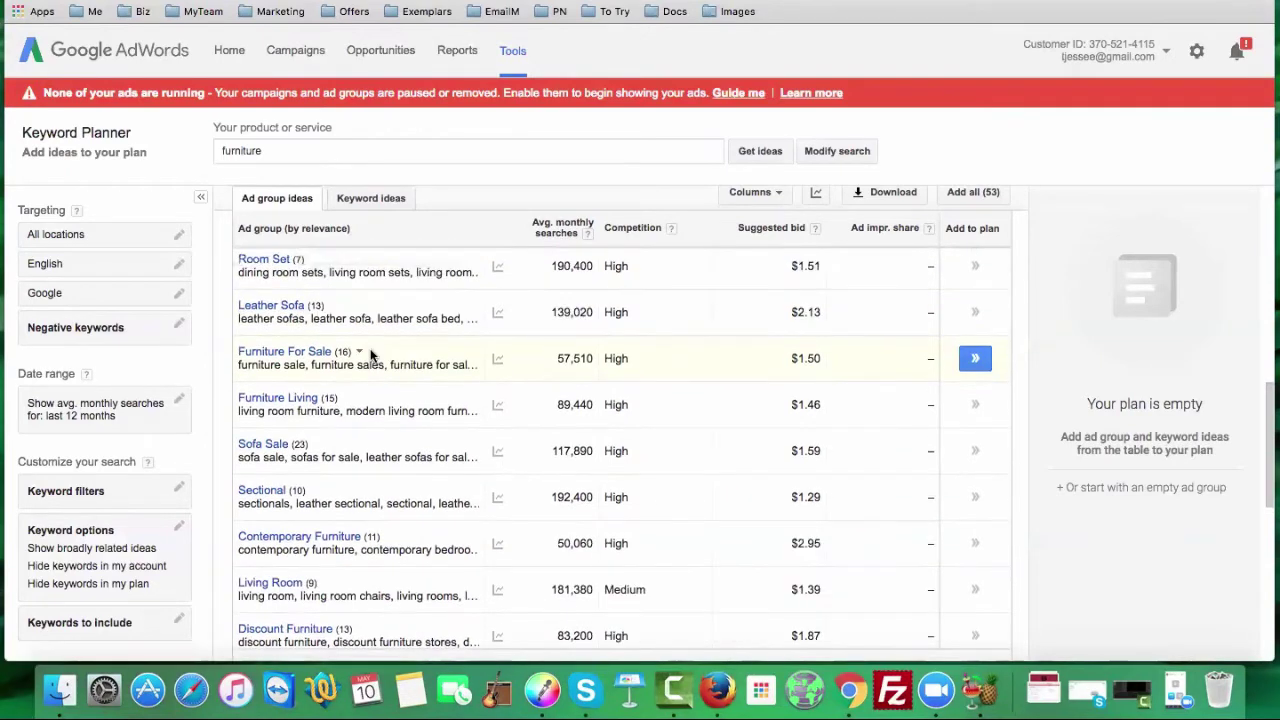
pyautogui.scroll(1, 371, 368)
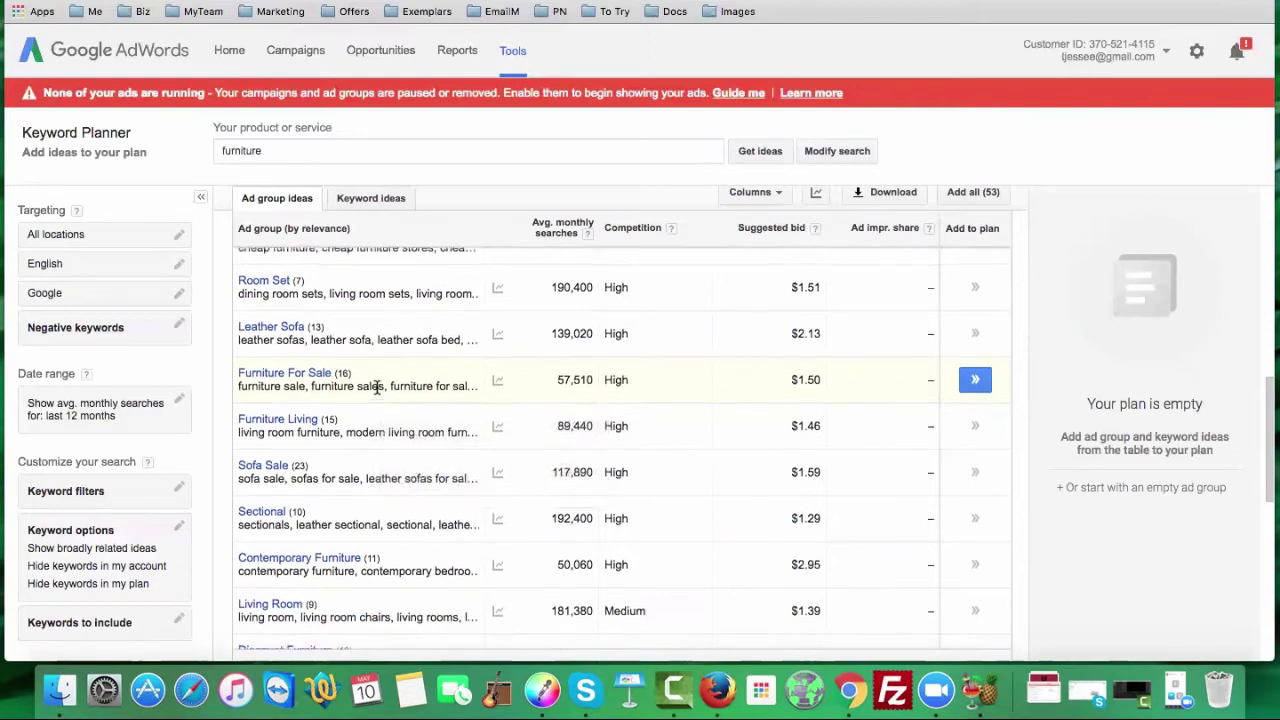
pyautogui.scroll(1, 377, 387)
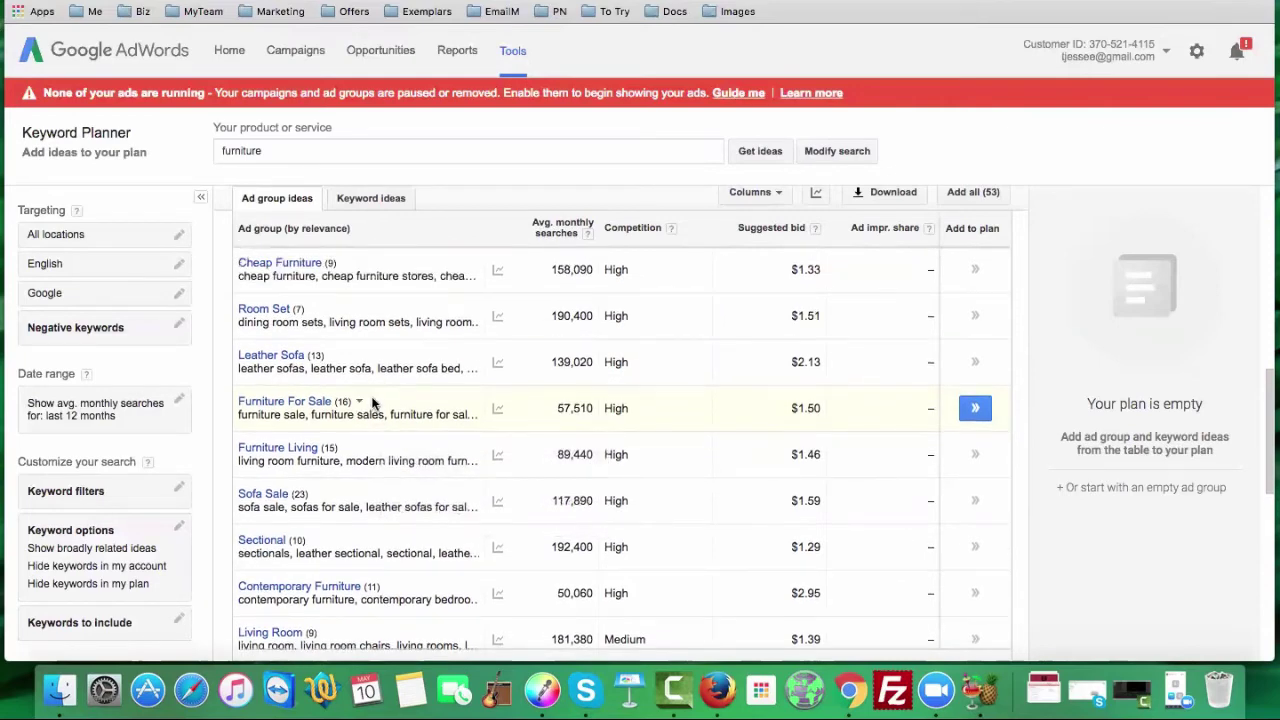
# Step: Open the Leather Sofa ad group and examine the average monthly searches for the keyword "leather sofas"
pyautogui.click(272, 356)
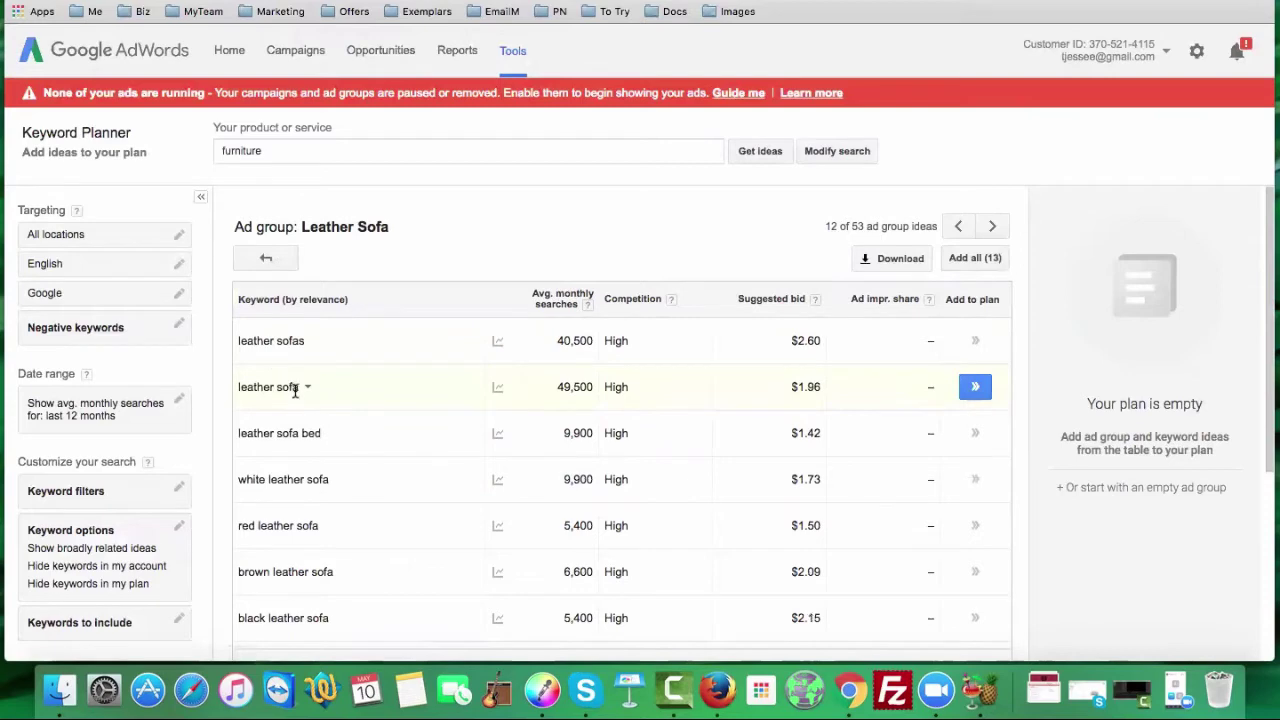
pyautogui.scroll(-2, 323, 397)
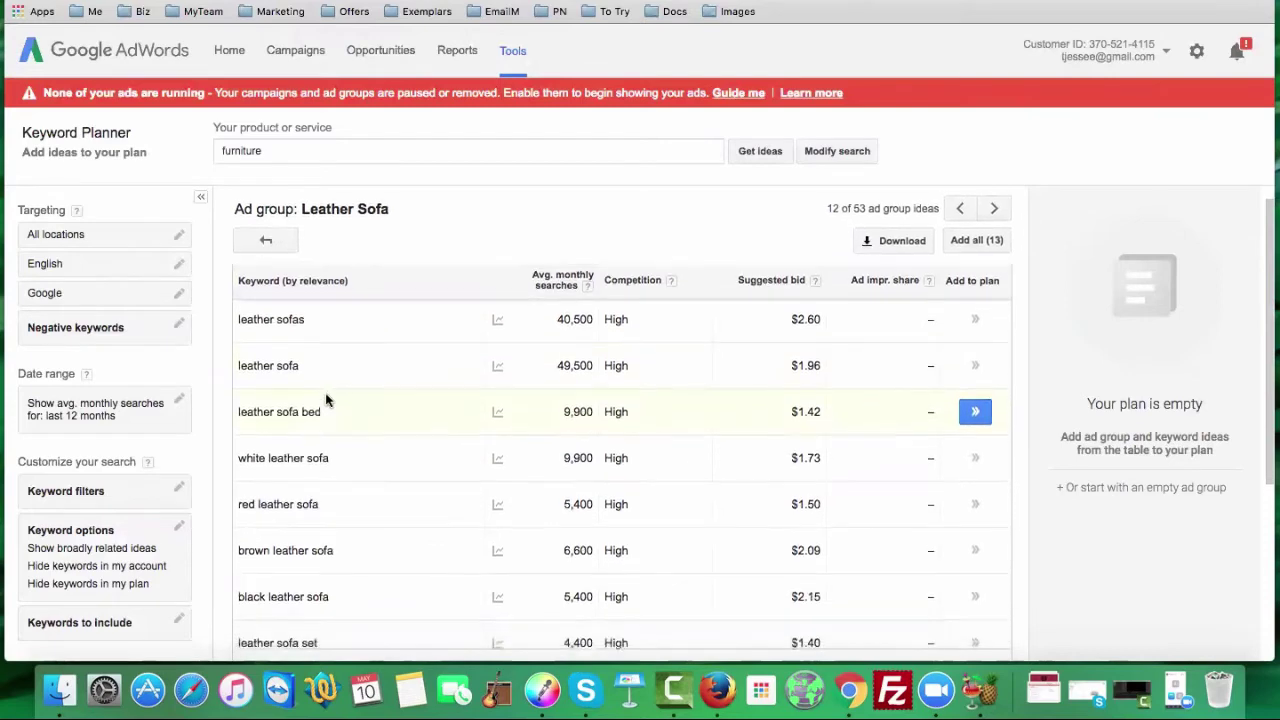
pyautogui.scroll(1, 305, 380)
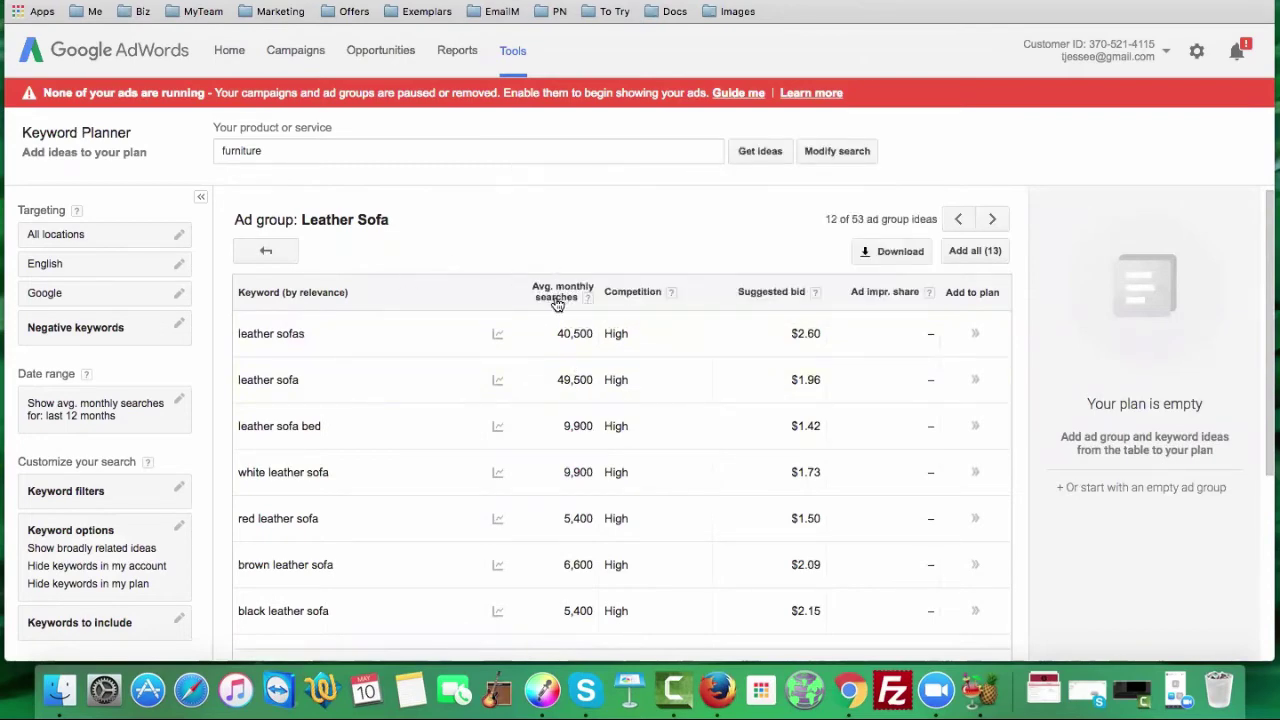
pyautogui.moveTo(588, 304)
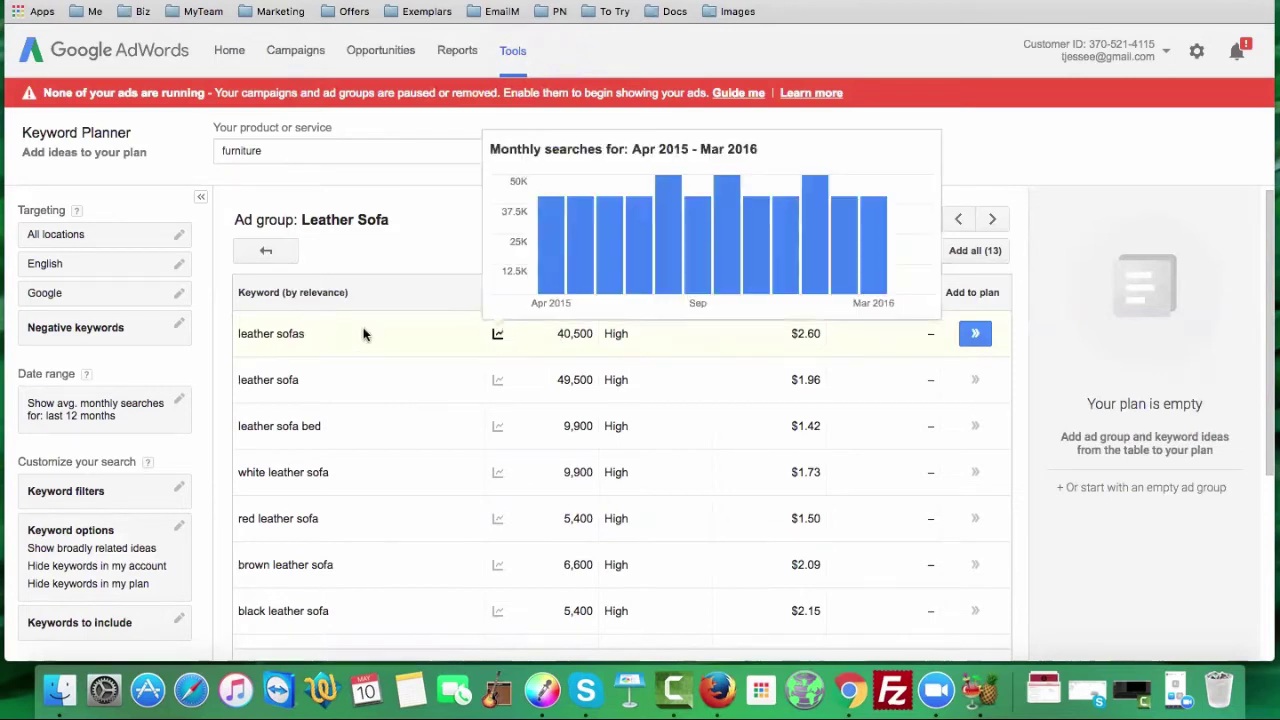
pyautogui.moveTo(302, 336); pyautogui.dragTo(237, 331)
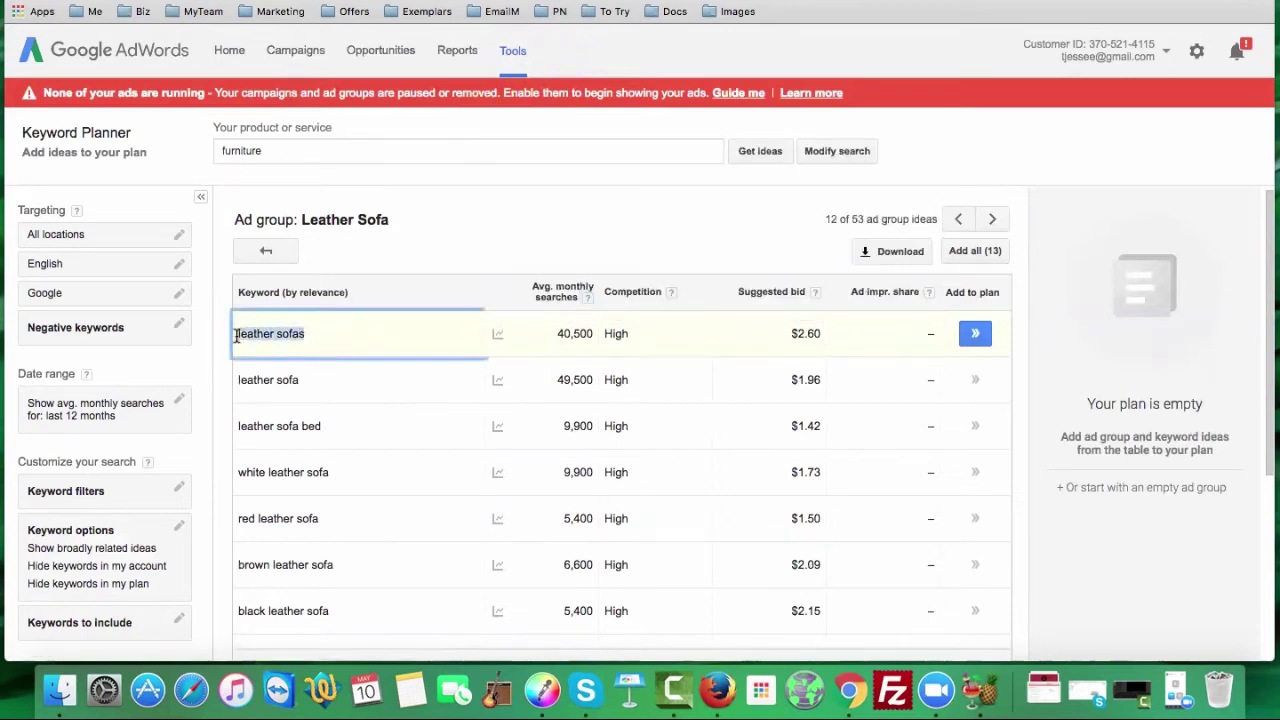
pyautogui.doubleClick(578, 333)
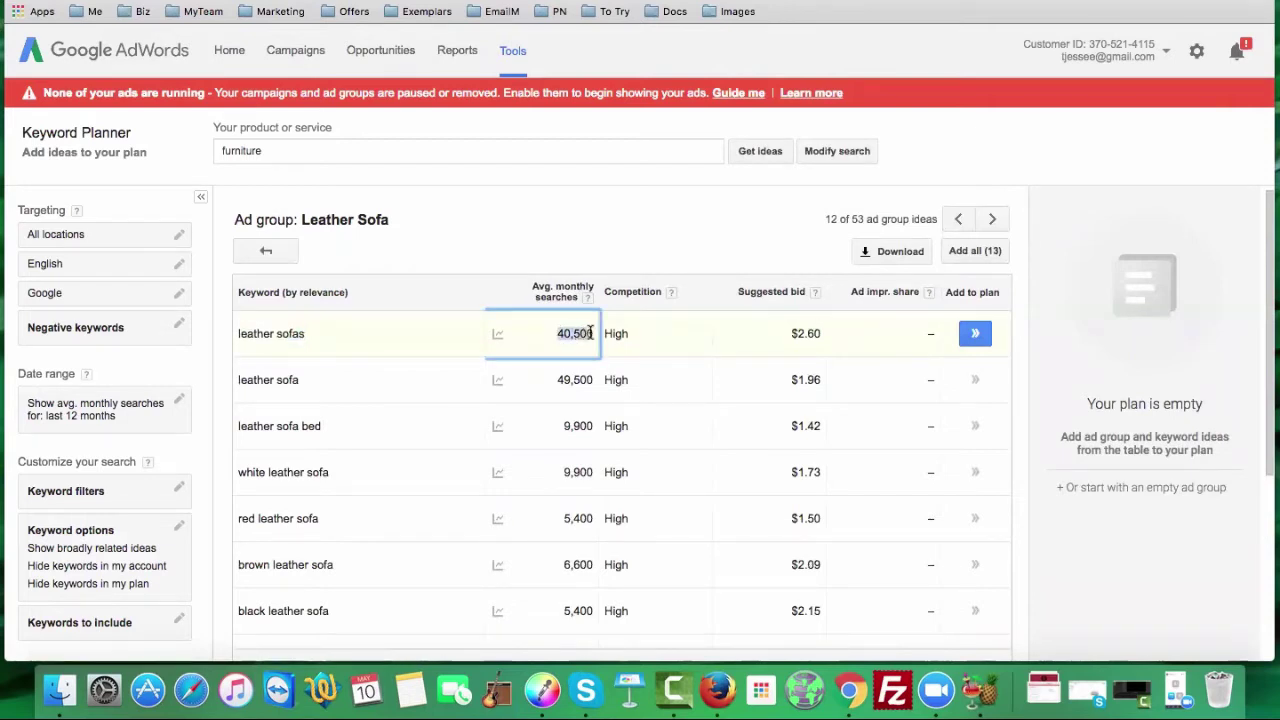
# Step: Compare the average monthly searches of "red leather sofa" with those of "leather sofas" and "leather sofa"
pyautogui.click(590, 334)
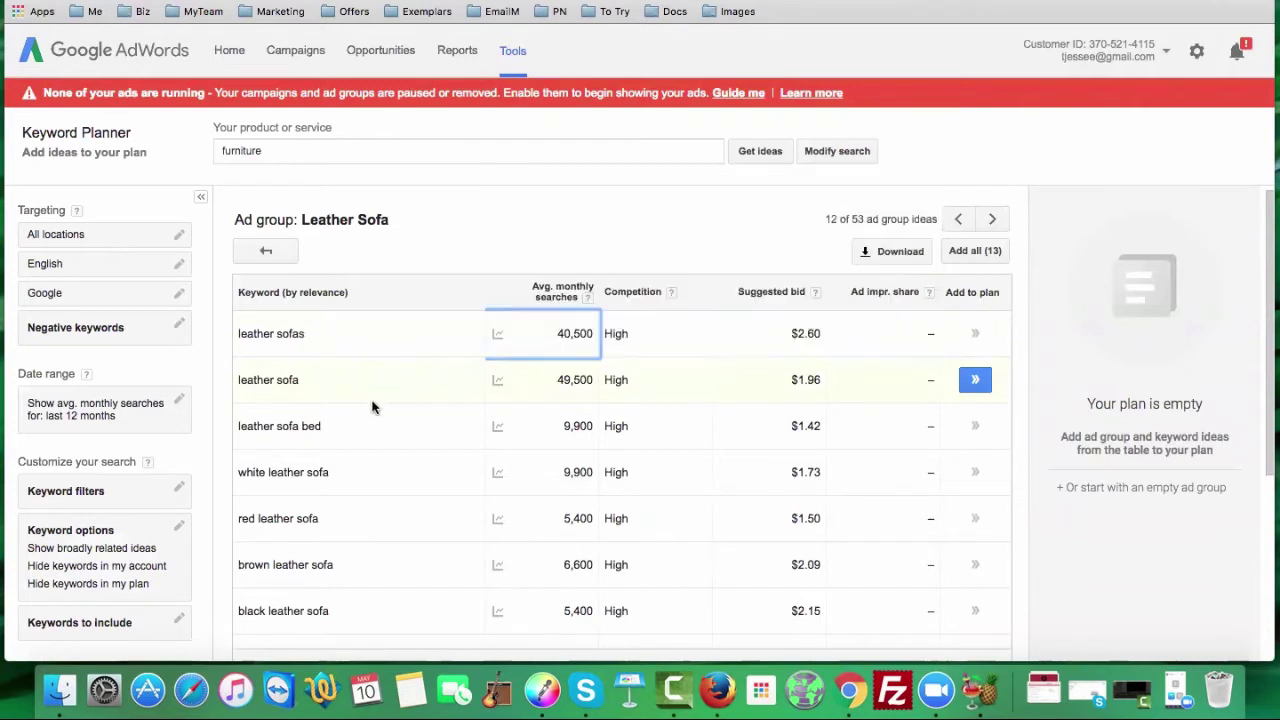
pyautogui.scroll(-1, 389, 421)
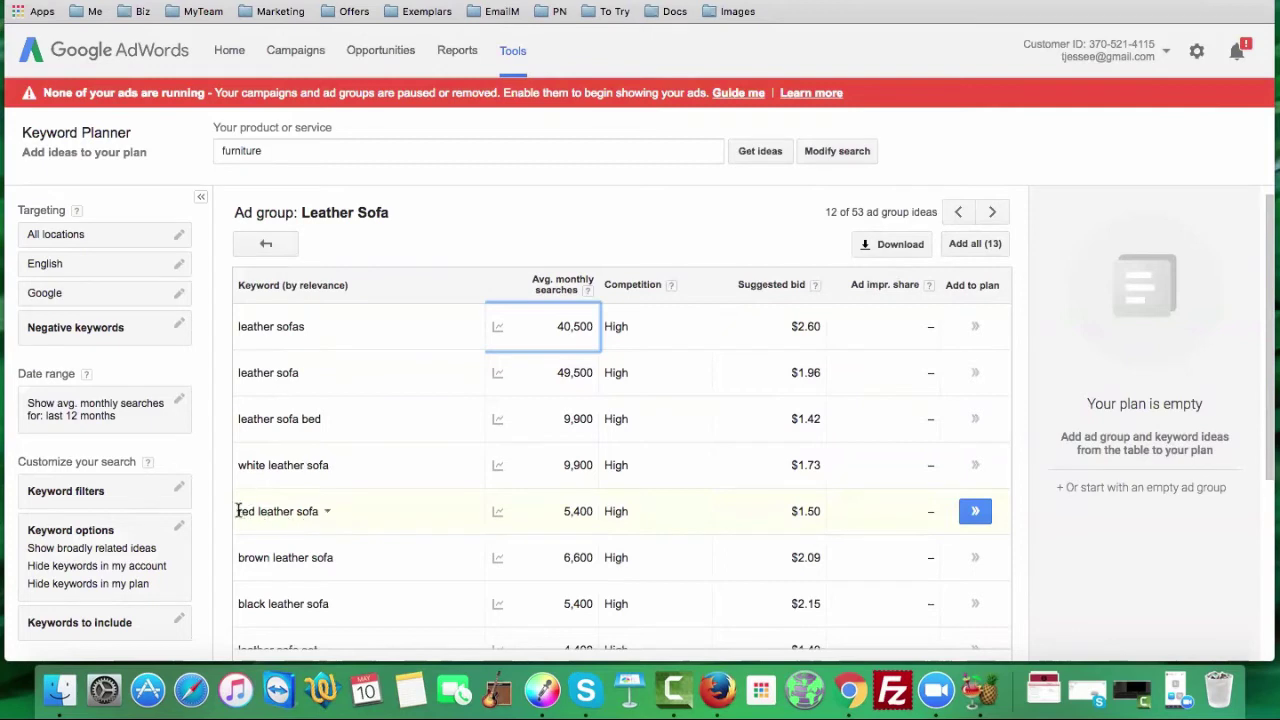
pyautogui.moveTo(237, 511); pyautogui.dragTo(317, 512)
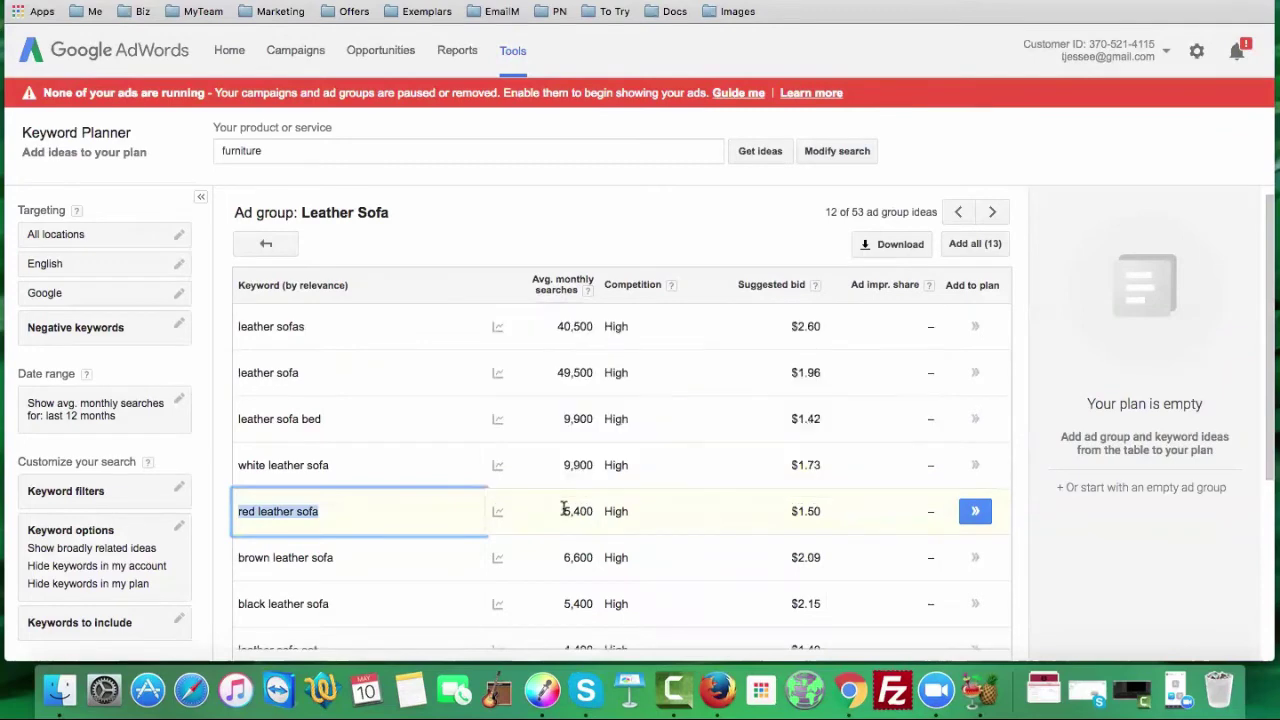
pyautogui.moveTo(563, 511); pyautogui.dragTo(604, 510)
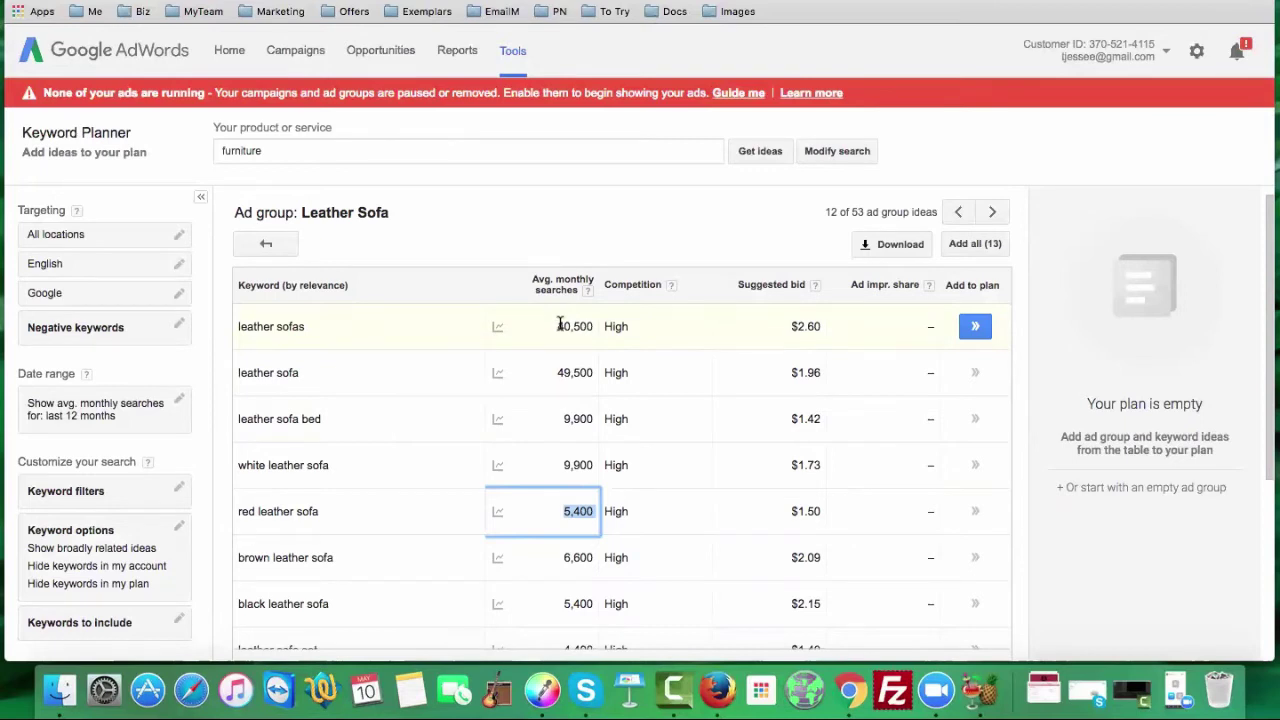
pyautogui.moveTo(286, 326)
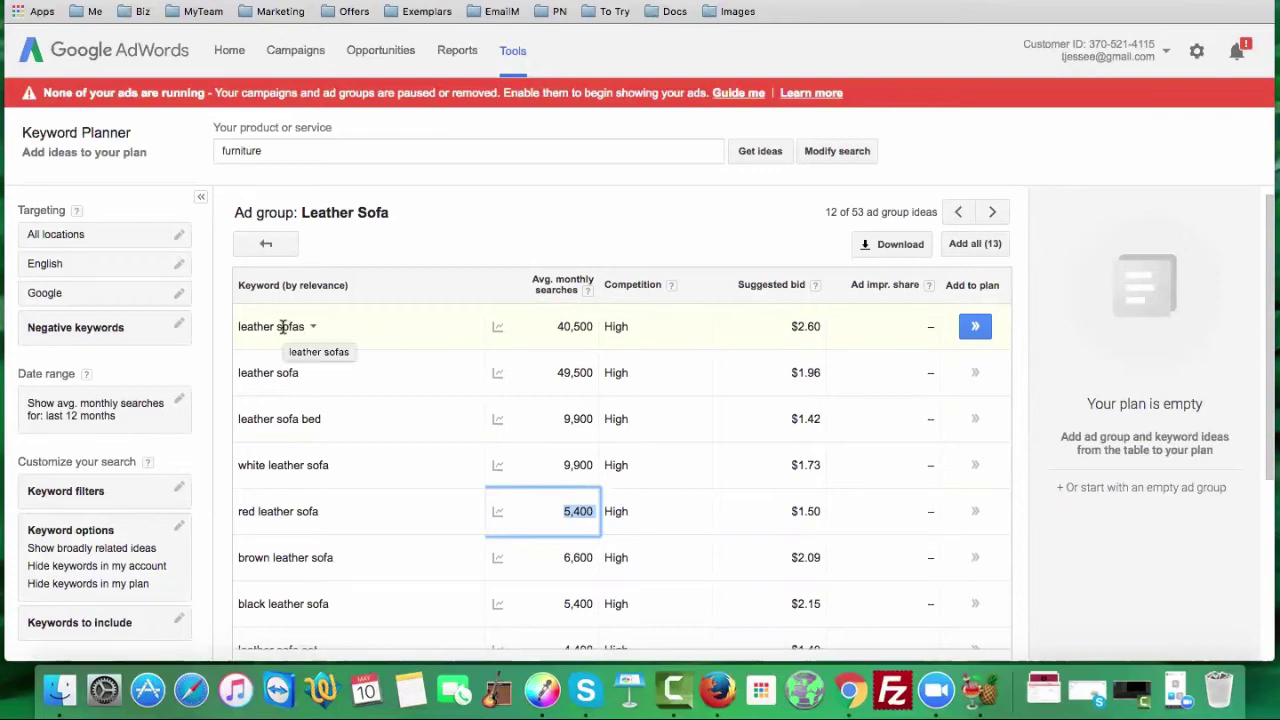
pyautogui.moveTo(304, 326); pyautogui.dragTo(238, 326)
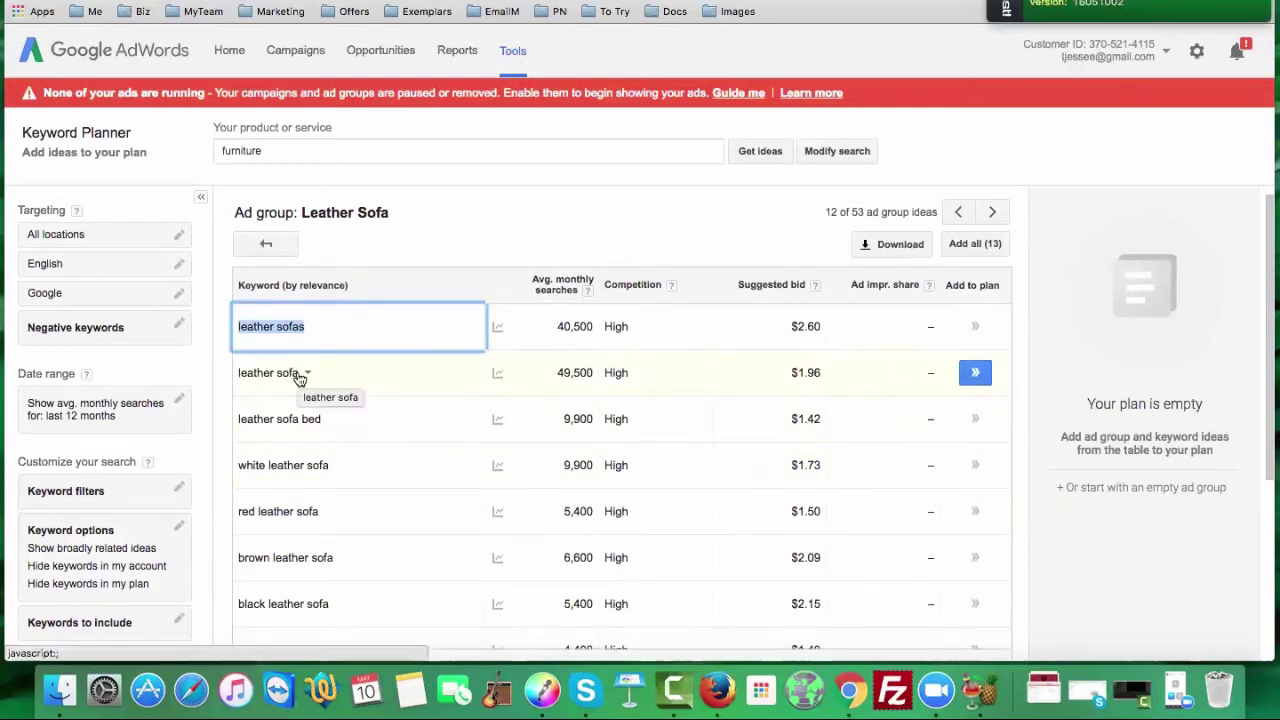
pyautogui.click(352, 375)
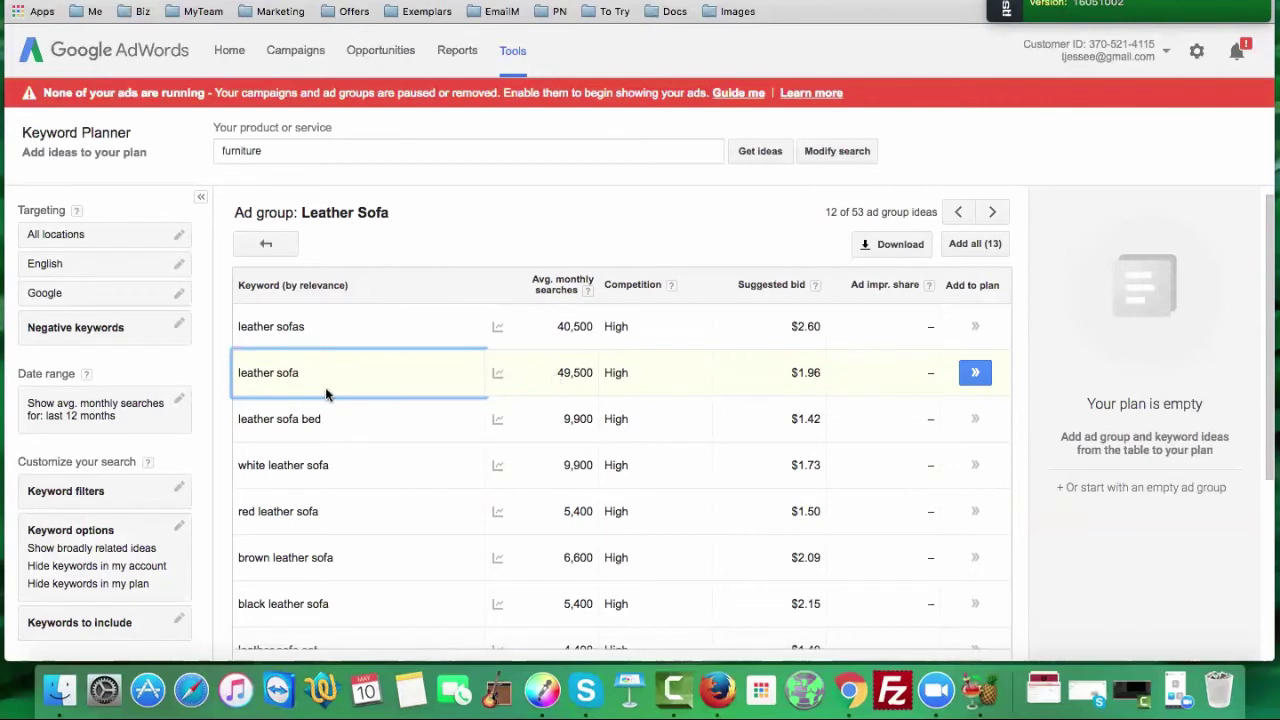
pyautogui.moveTo(290, 376)
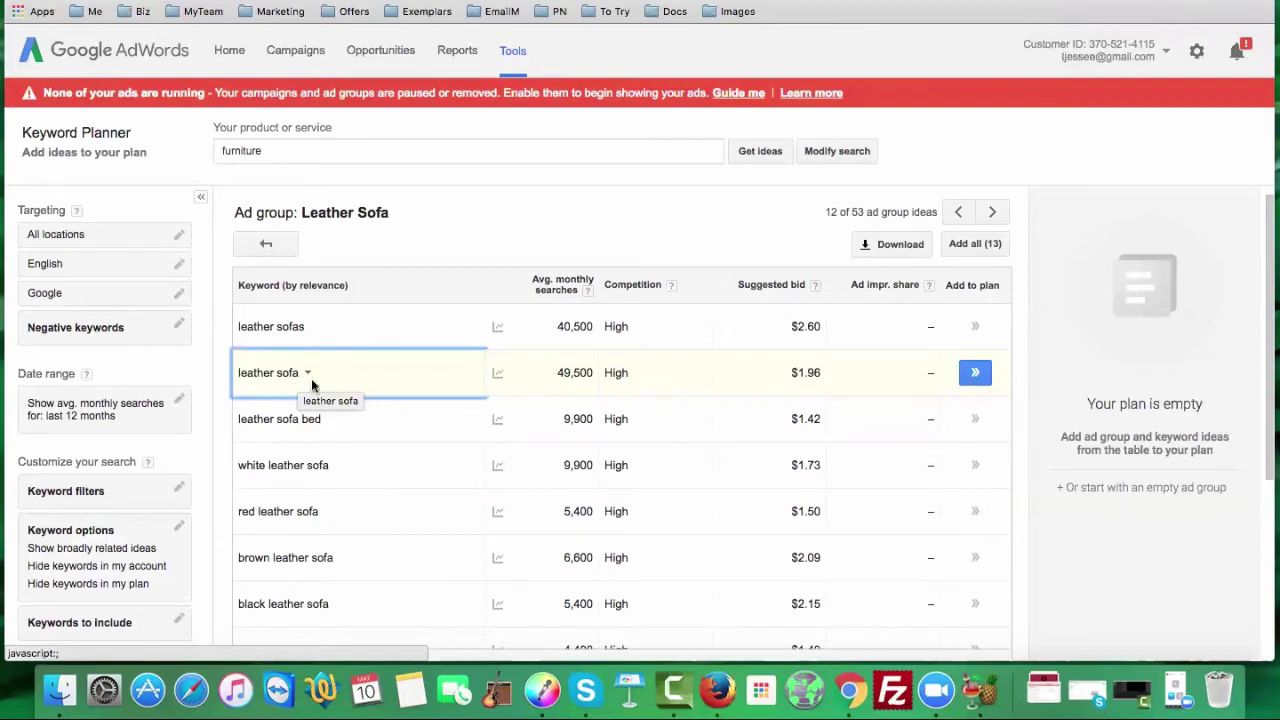
# Step: Examine the average monthly searches of the more specific Leather Sofa keywords, from "white leather sofa" down to "buy leather sofa"
pyautogui.scroll(-1, 350, 440)
pyautogui.scroll(-2, 350, 444)
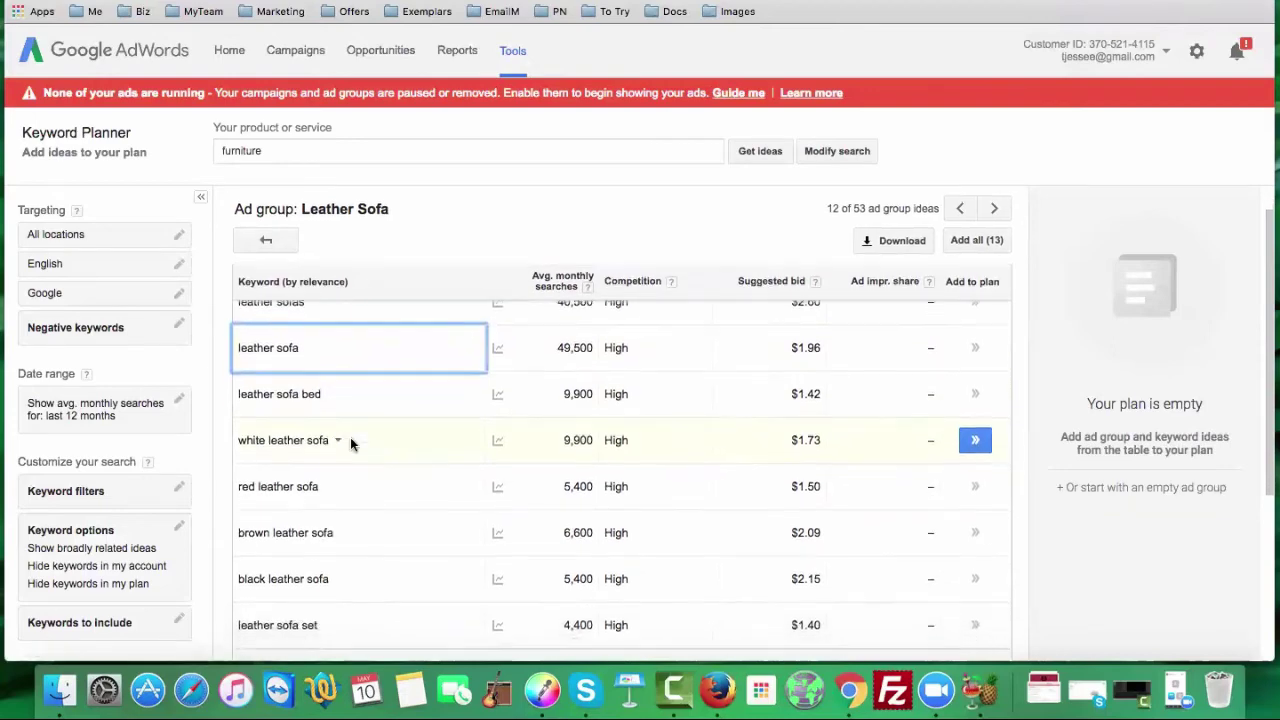
pyautogui.scroll(-2, 350, 444)
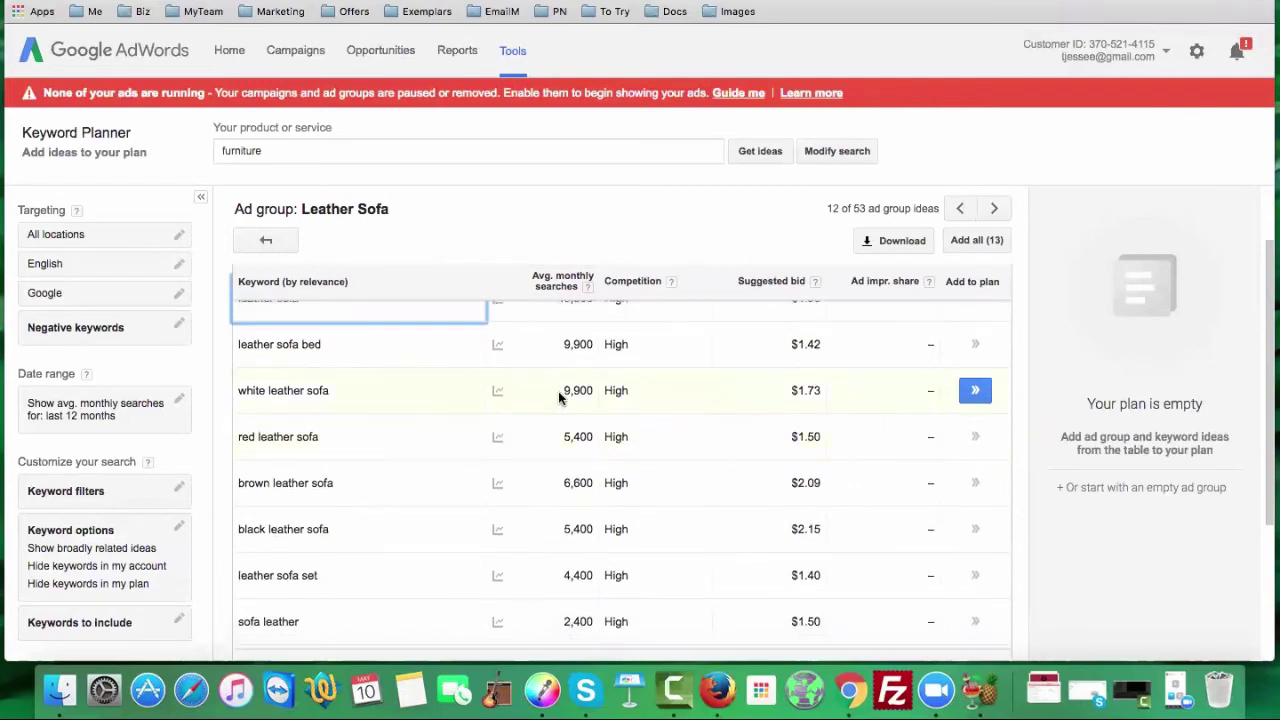
pyautogui.moveTo(563, 391); pyautogui.dragTo(597, 391)
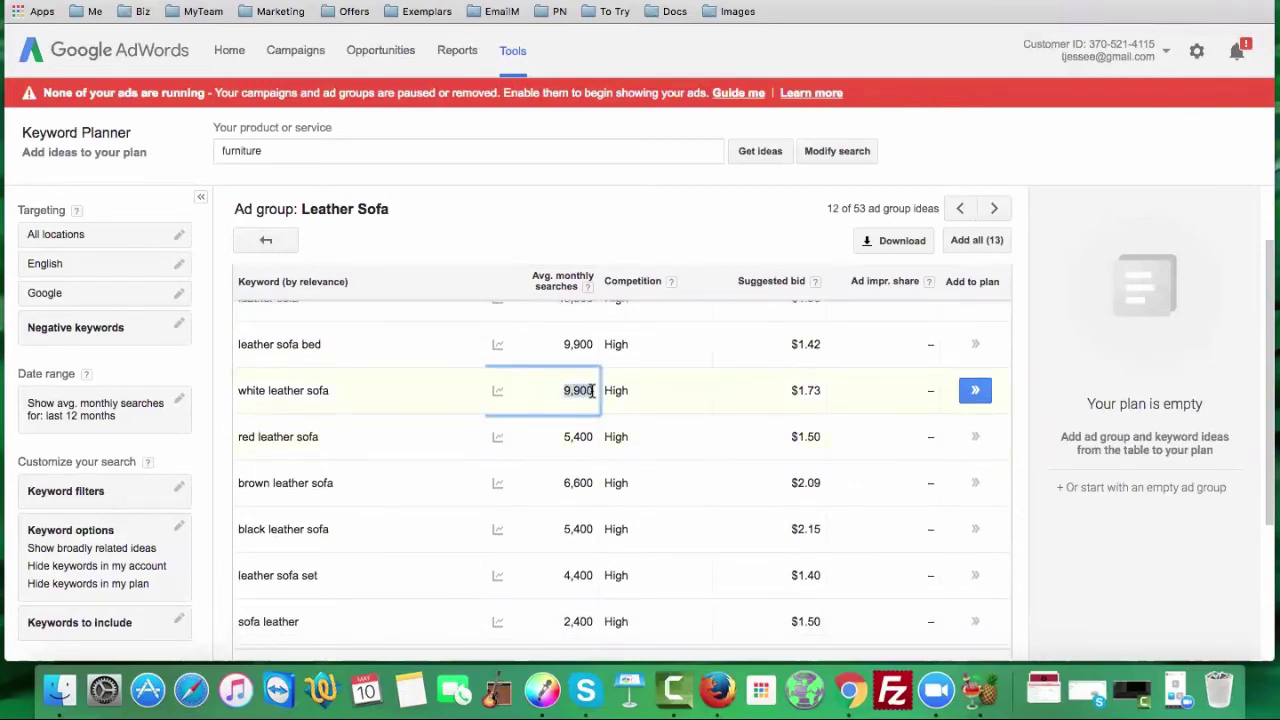
pyautogui.scroll(-1, 563, 465)
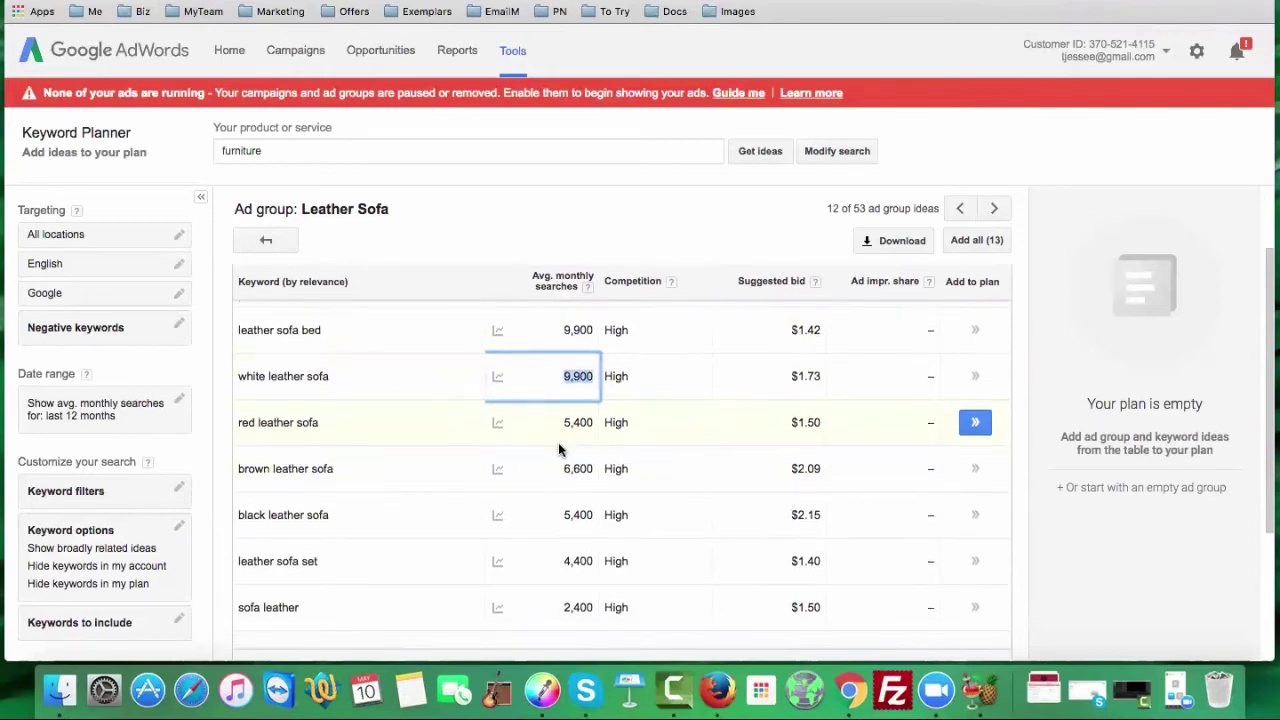
pyautogui.scroll(-1, 559, 449)
pyautogui.scroll(-1, 558, 448)
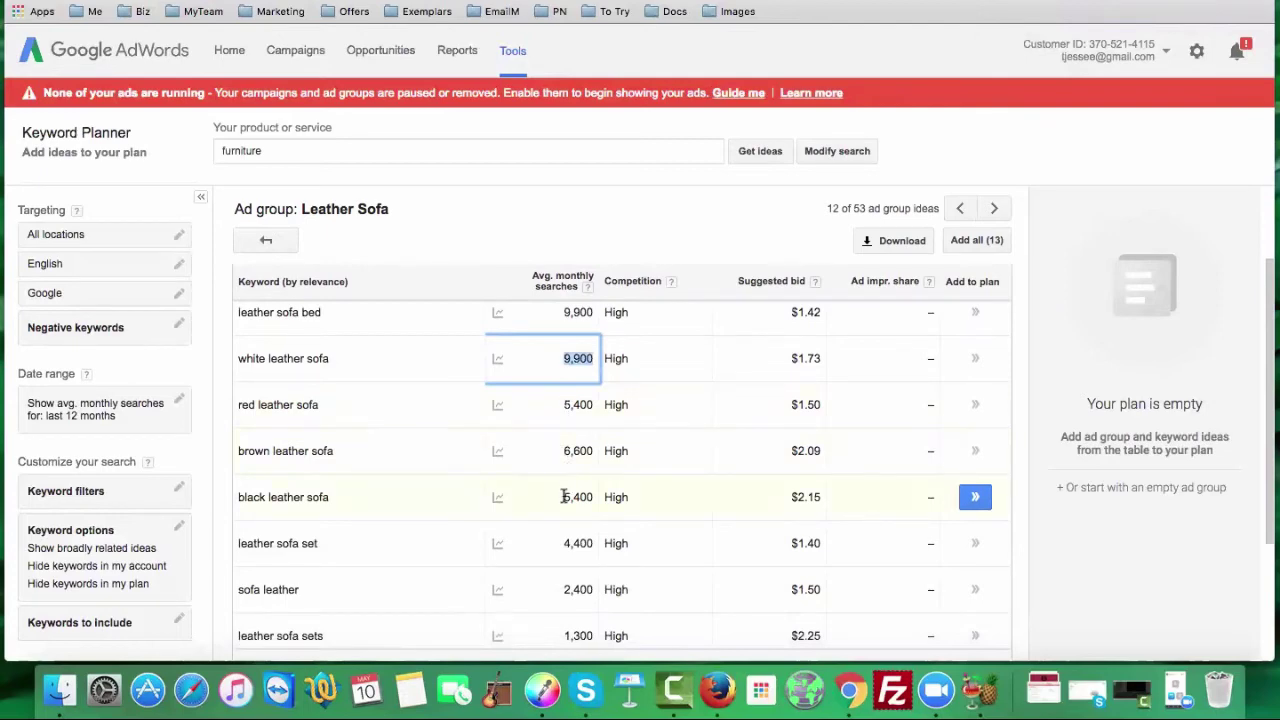
pyautogui.scroll(-1, 564, 497)
pyautogui.scroll(-3, 564, 500)
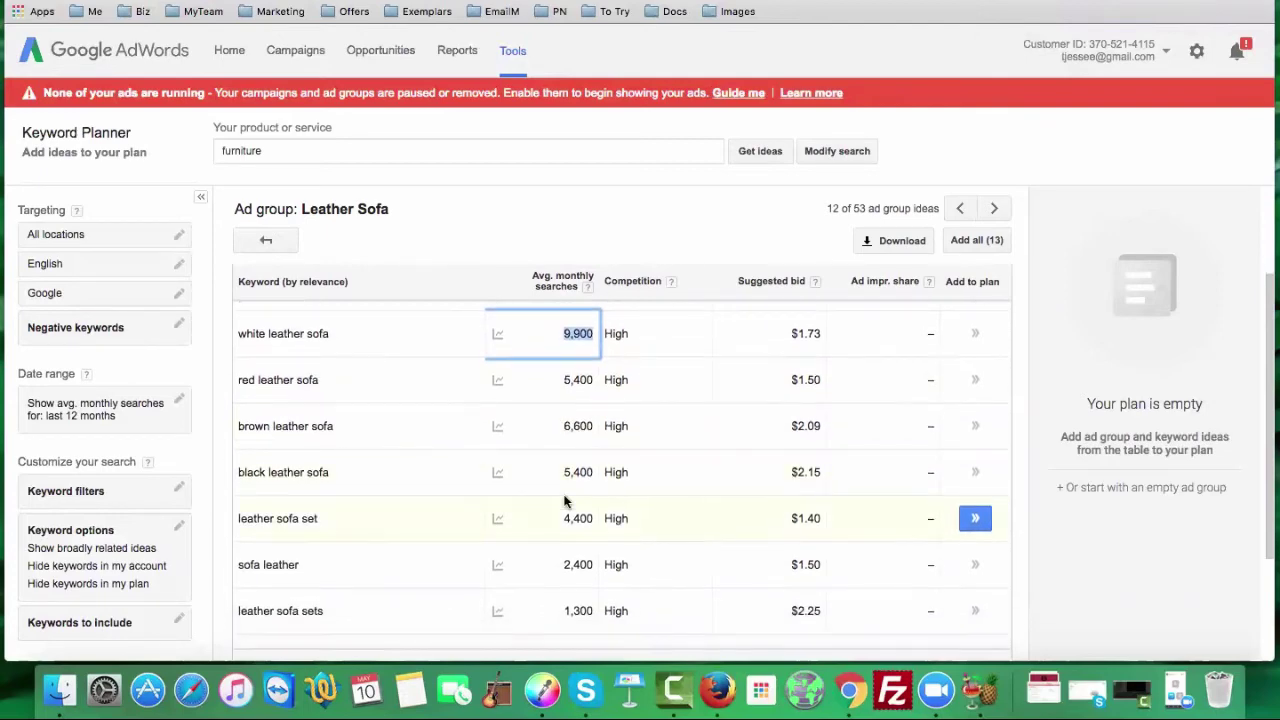
pyautogui.scroll(-1, 564, 500)
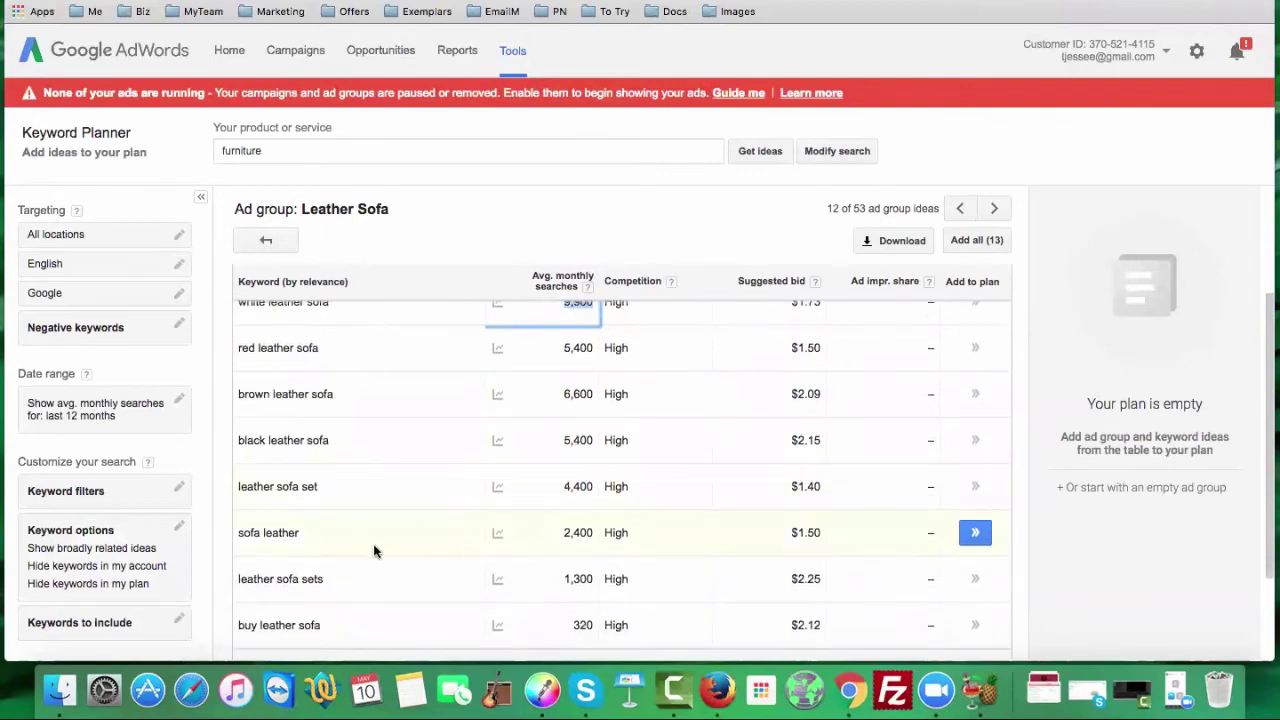
pyautogui.scroll(-1, 389, 535)
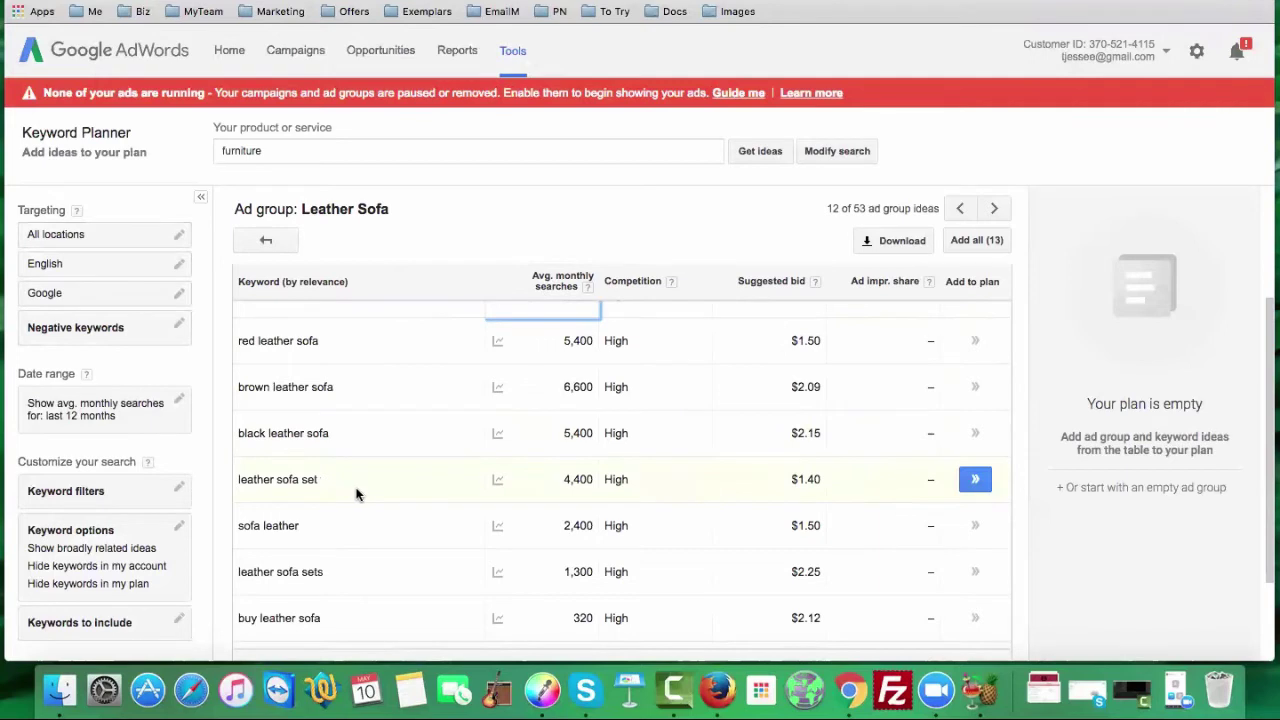
pyautogui.scroll(-1, 357, 494)
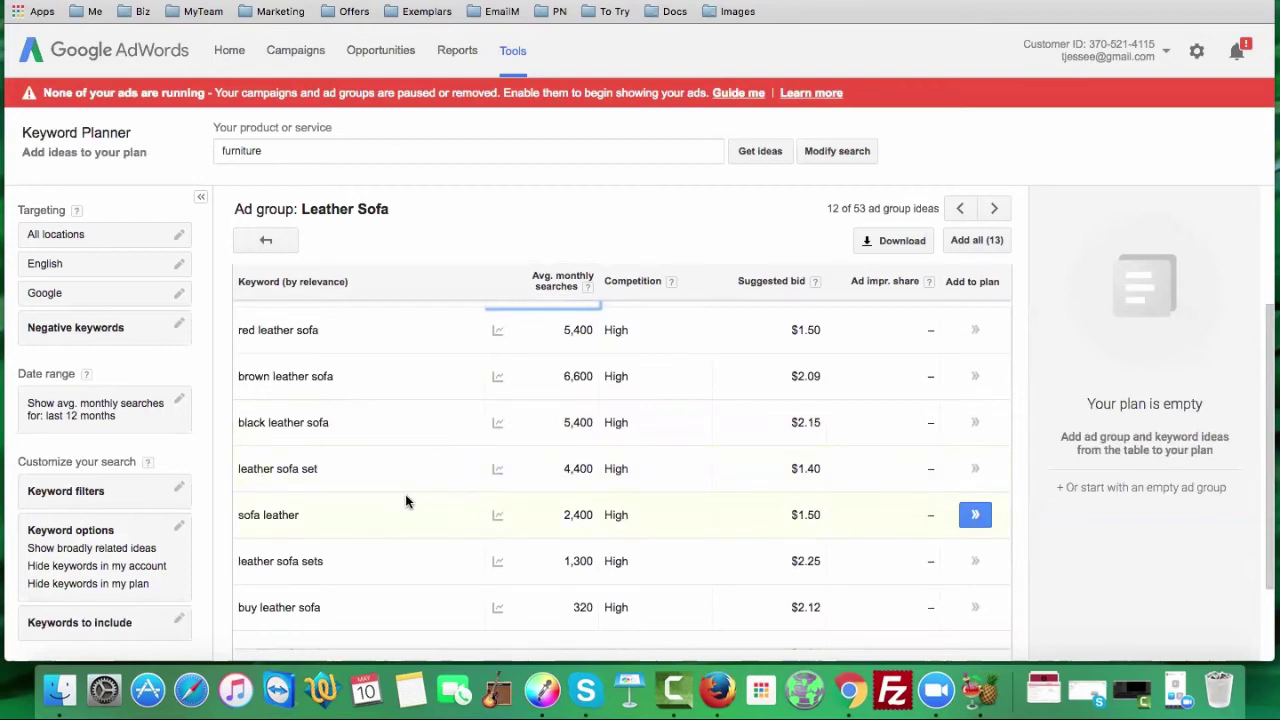
pyautogui.scroll(1, 410, 498)
pyautogui.scroll(2, 418, 503)
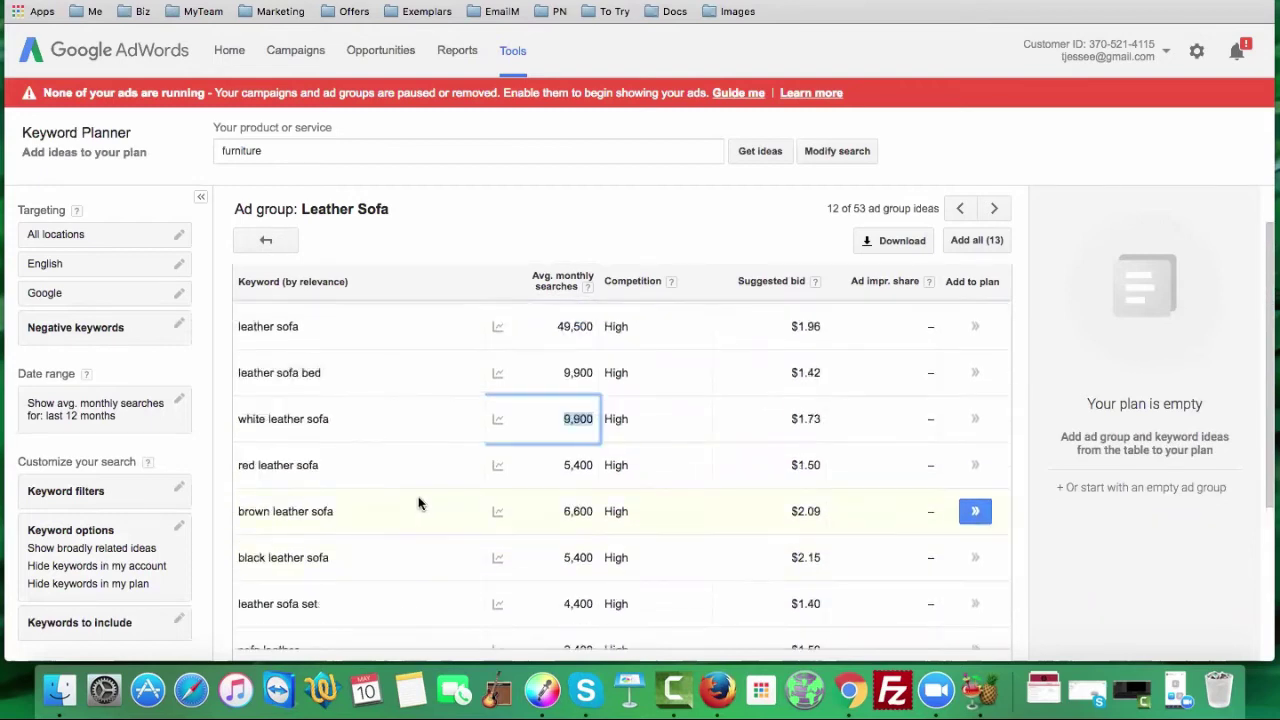
pyautogui.scroll(1, 418, 503)
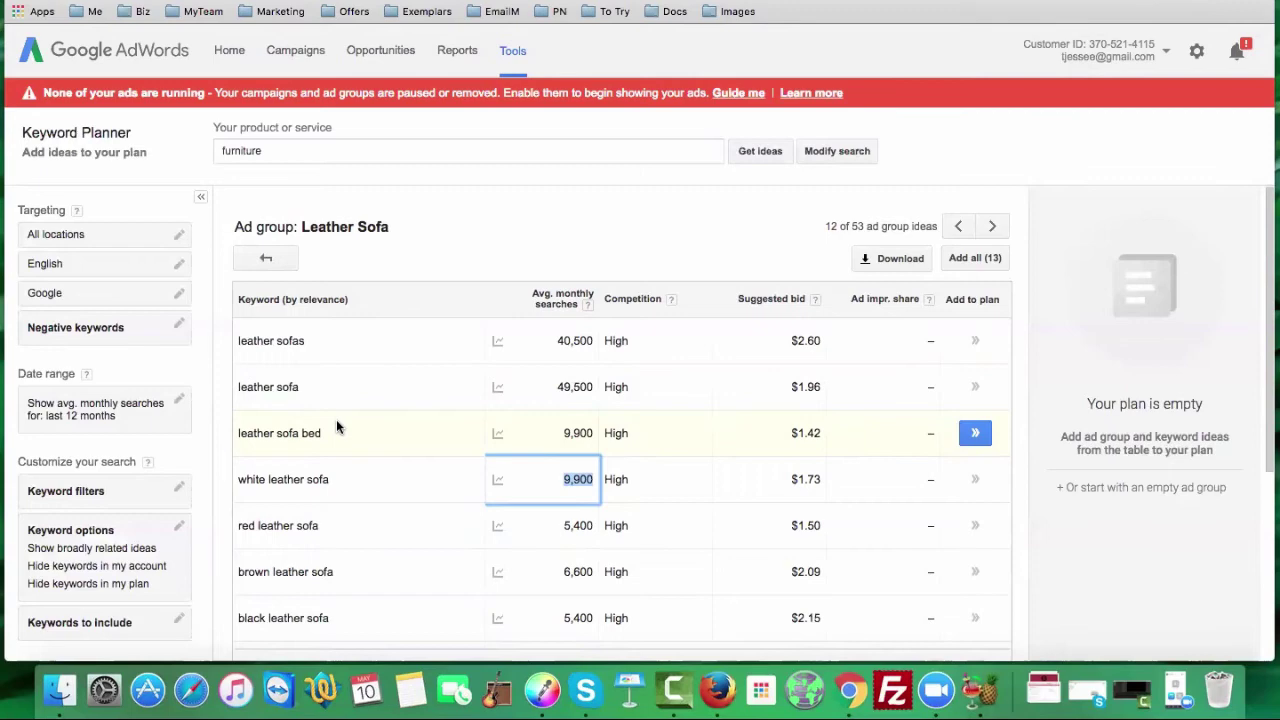
# Step: Return to the ad group ideas for furniture and open the Chair ad group
pyautogui.click(266, 262)
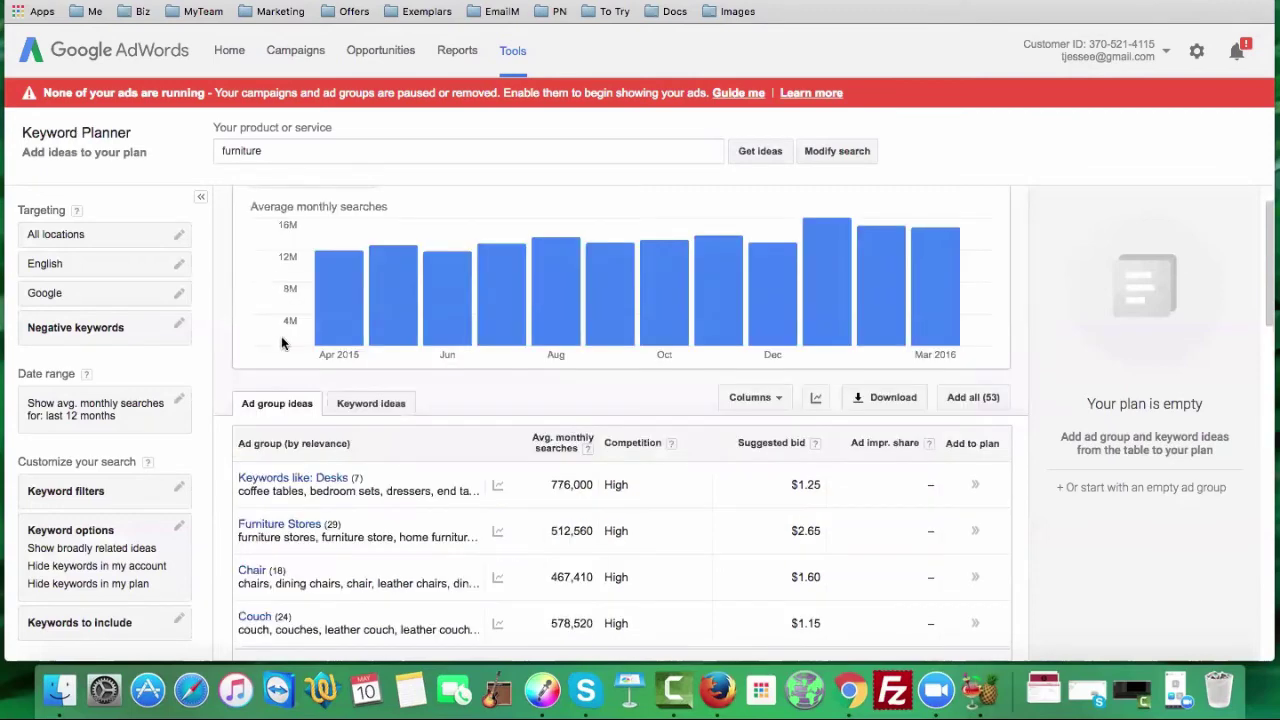
pyautogui.scroll(-1, 370, 482)
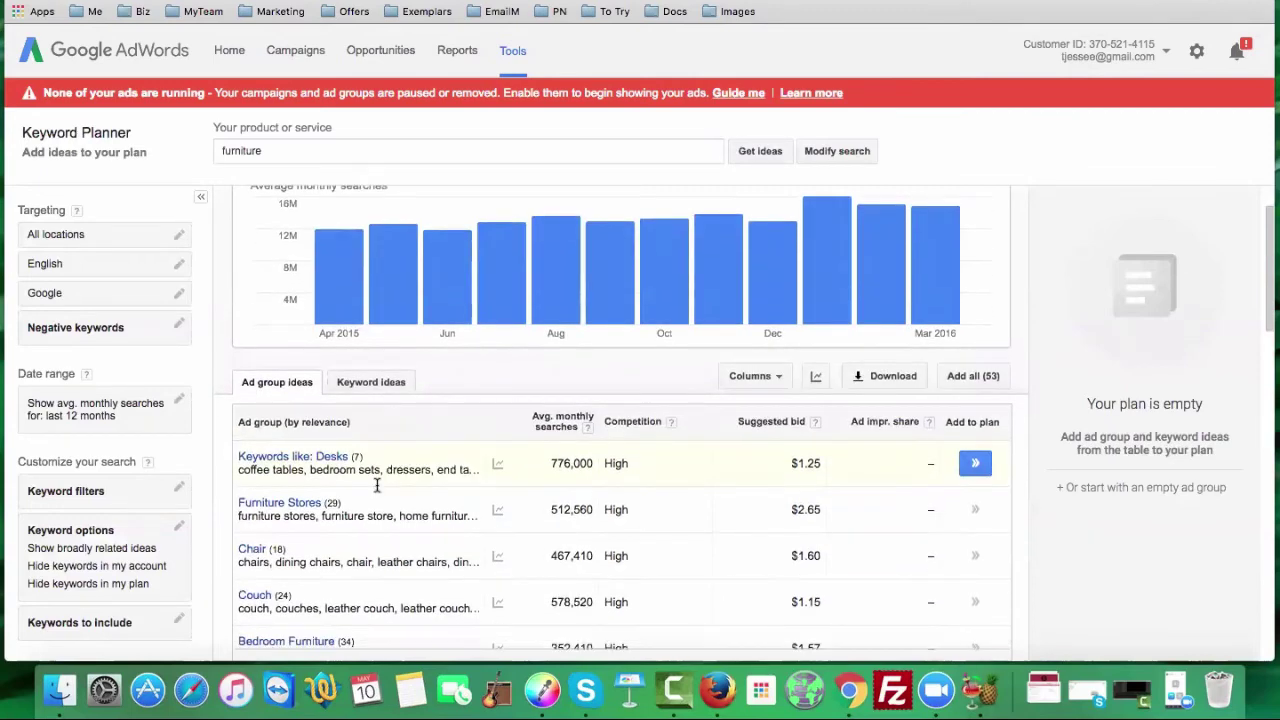
pyautogui.scroll(-4, 377, 486)
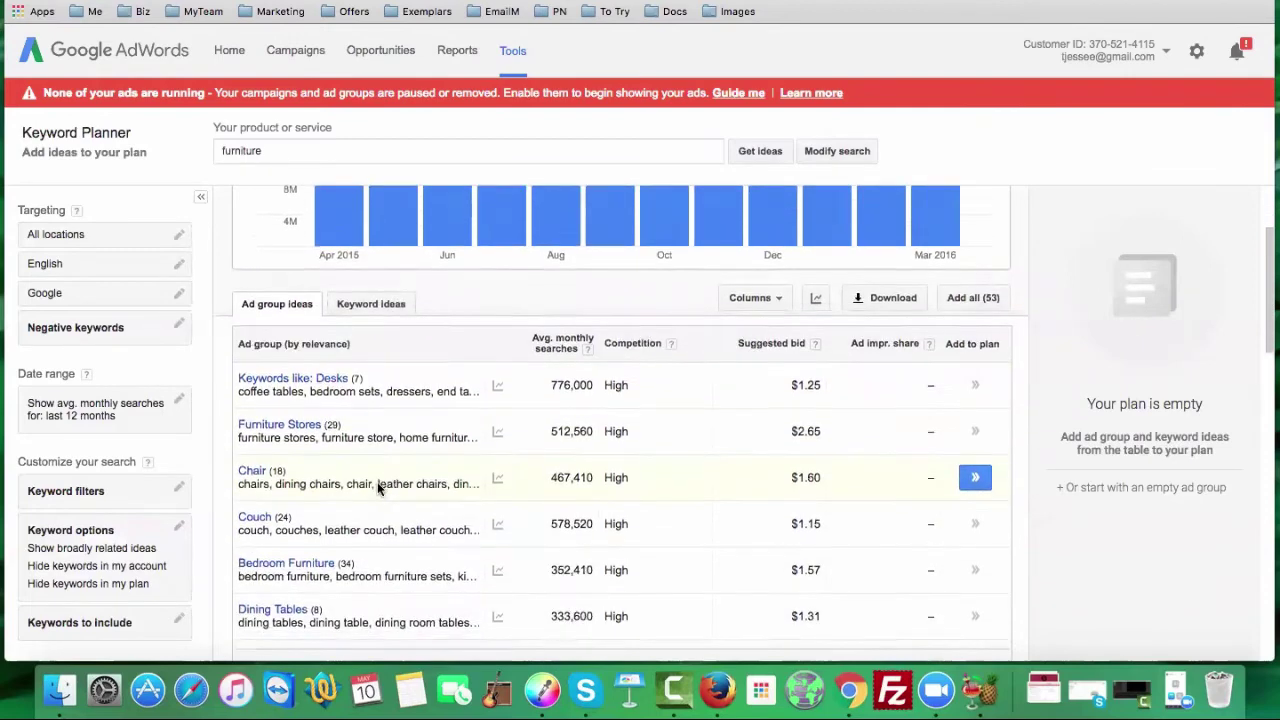
pyautogui.scroll(-3, 378, 488)
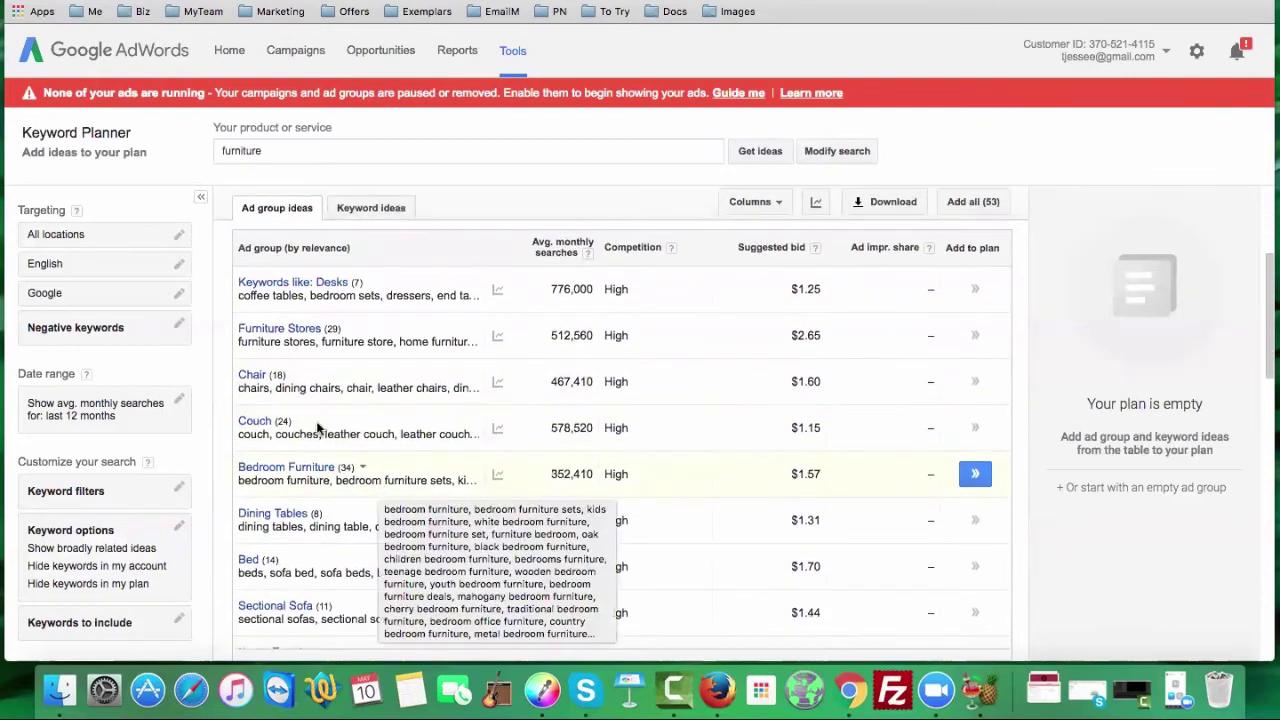
pyautogui.click(254, 378)
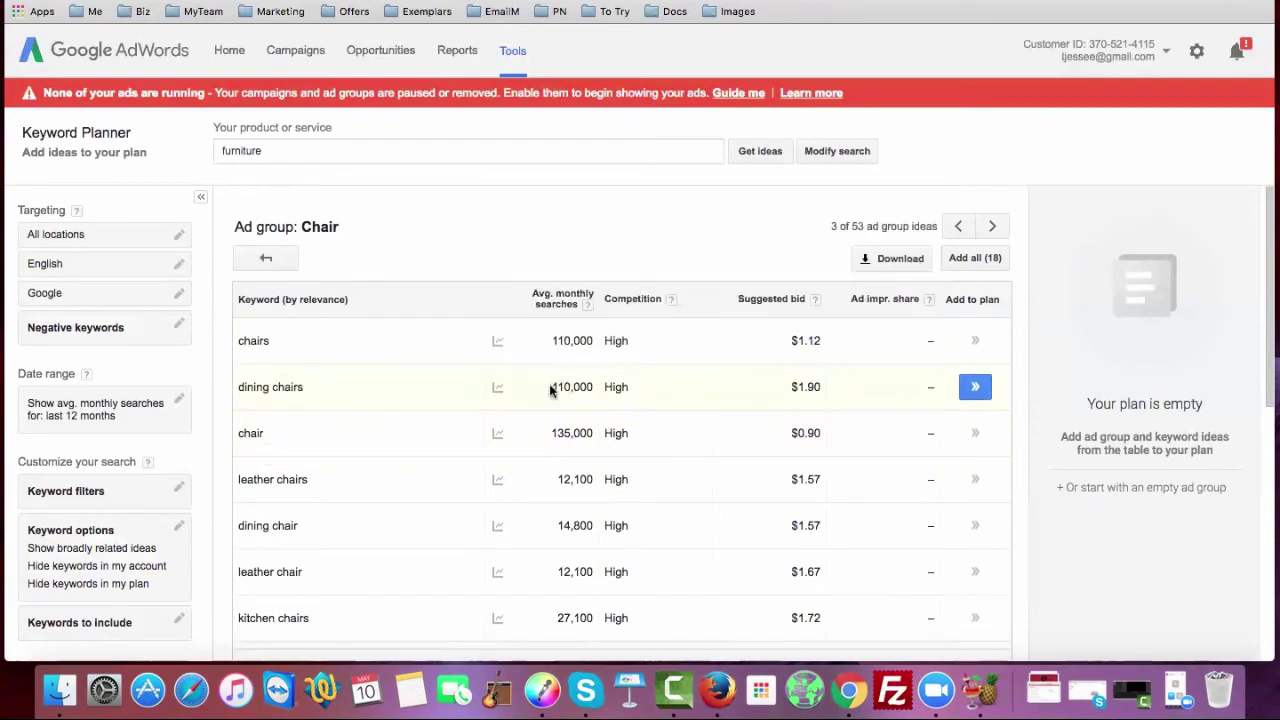
# Step: Examine the average monthly searches for "dining chairs" and the other keywords in the Chair ad group
pyautogui.moveTo(550, 390); pyautogui.dragTo(596, 387)
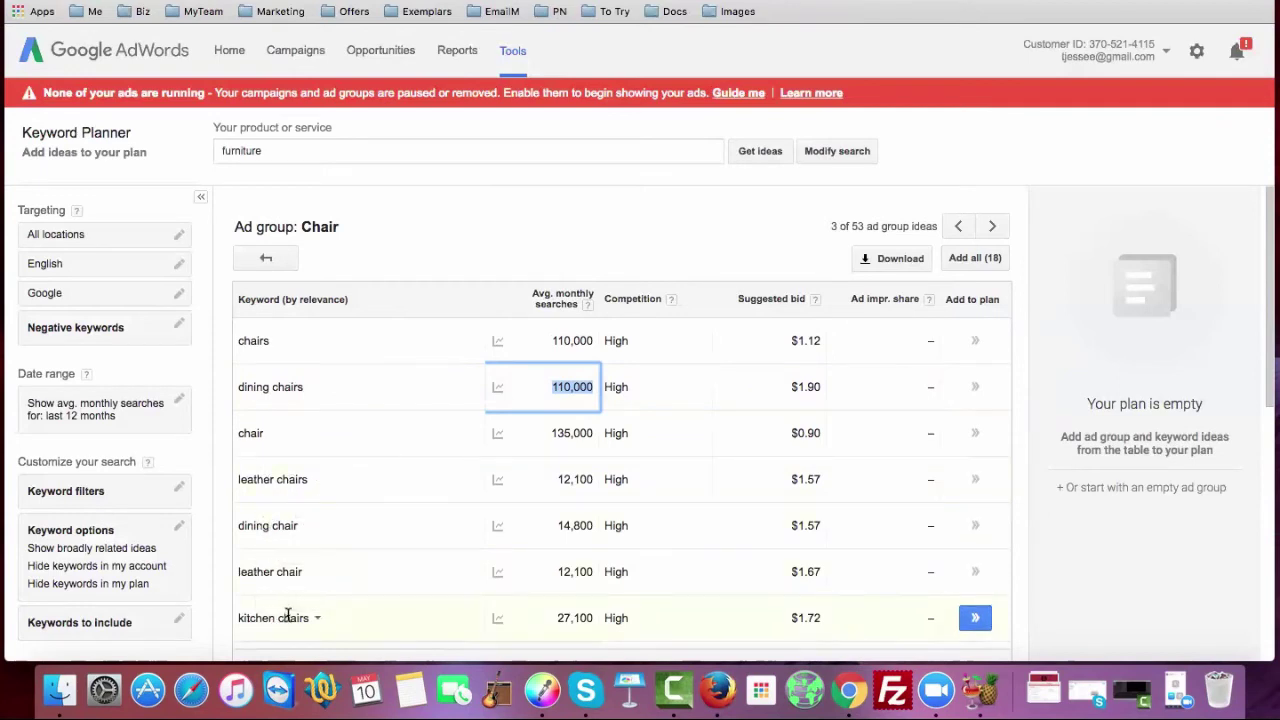
pyautogui.scroll(-1, 355, 588)
pyautogui.scroll(-3, 352, 580)
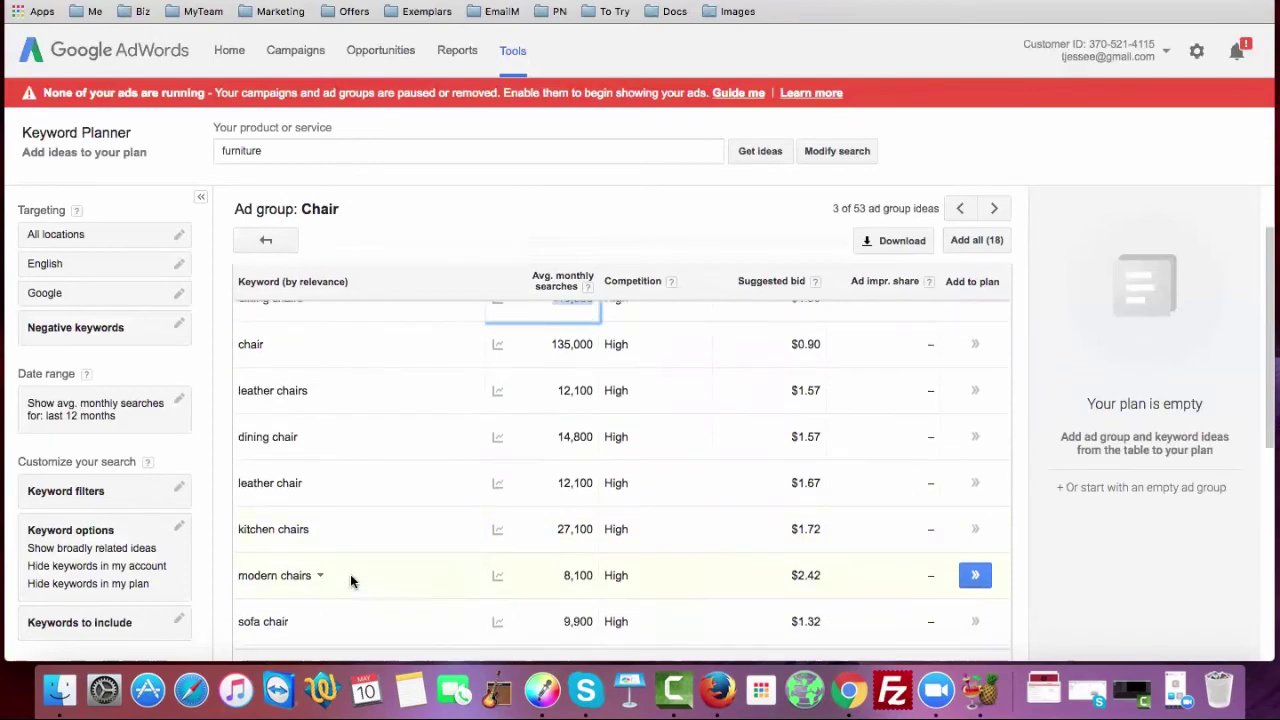
pyautogui.scroll(-5, 350, 578)
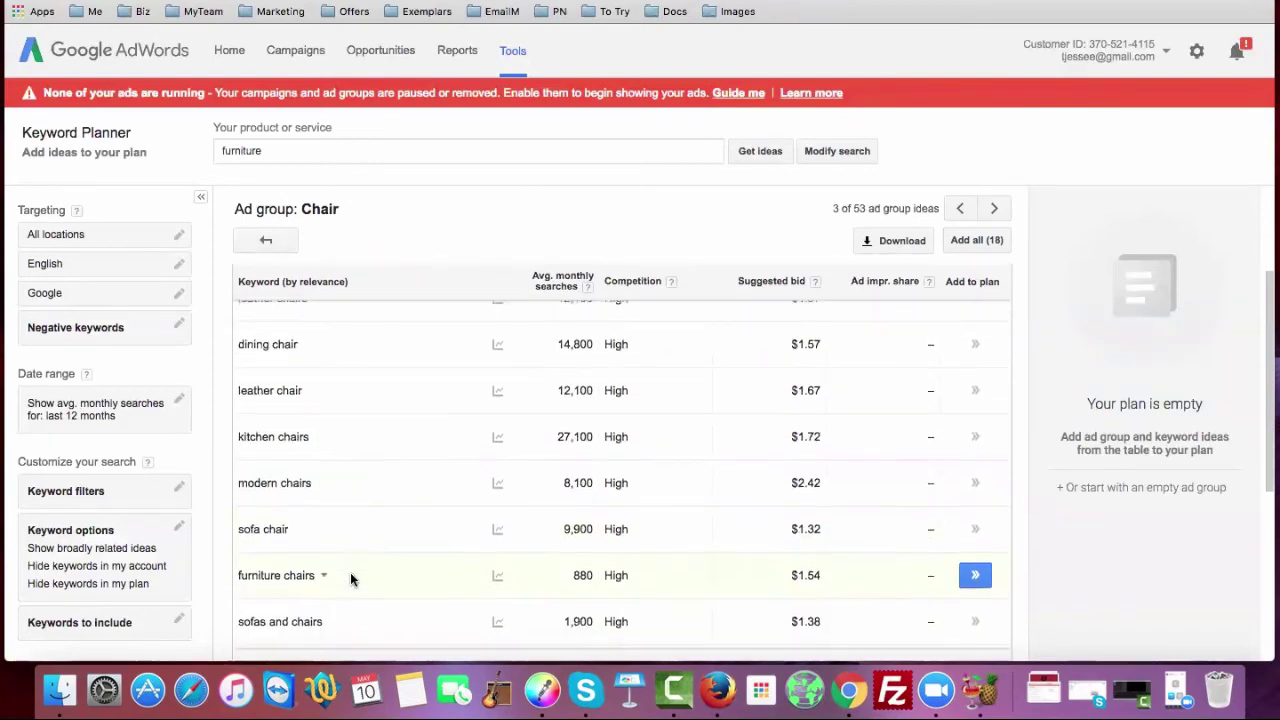
pyautogui.scroll(5, 420, 494)
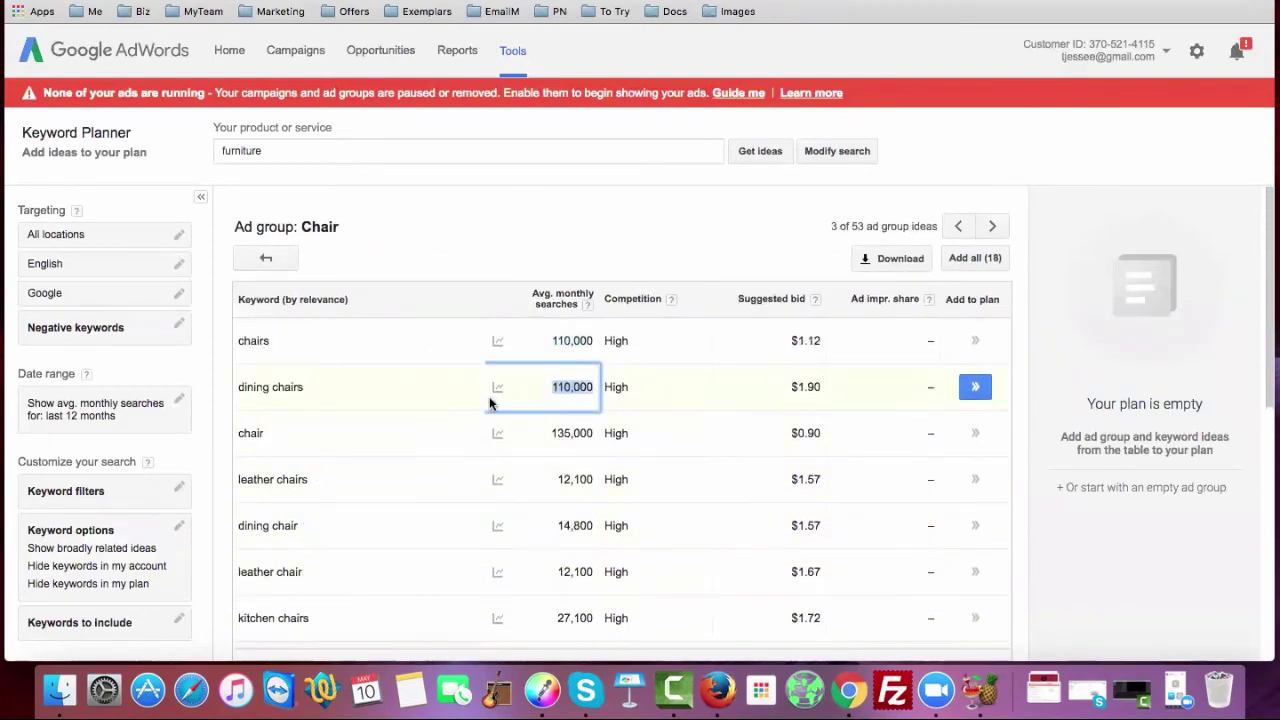
pyautogui.moveTo(495, 390)
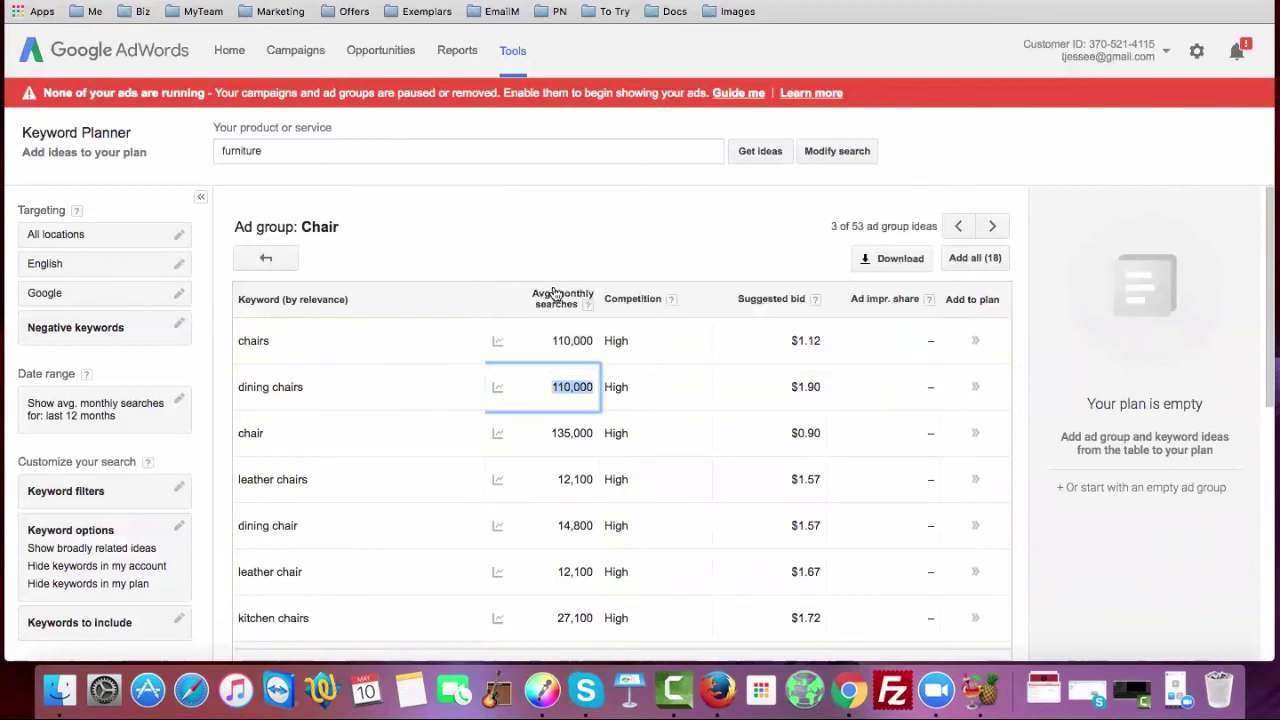
# Step: Sort the Chair keywords by average monthly searches, highest first, and examine the volumes of "kitchen chairs" and the keywords below it
pyautogui.click(559, 300)
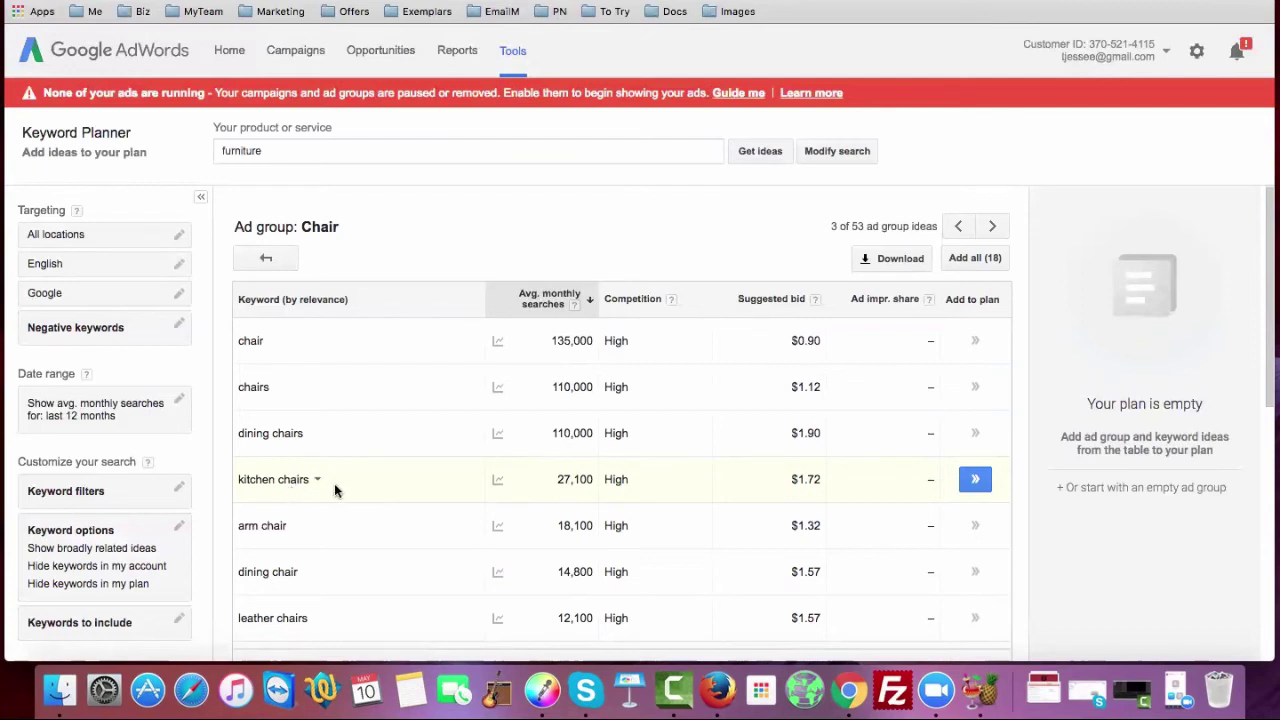
pyautogui.moveTo(568, 477)
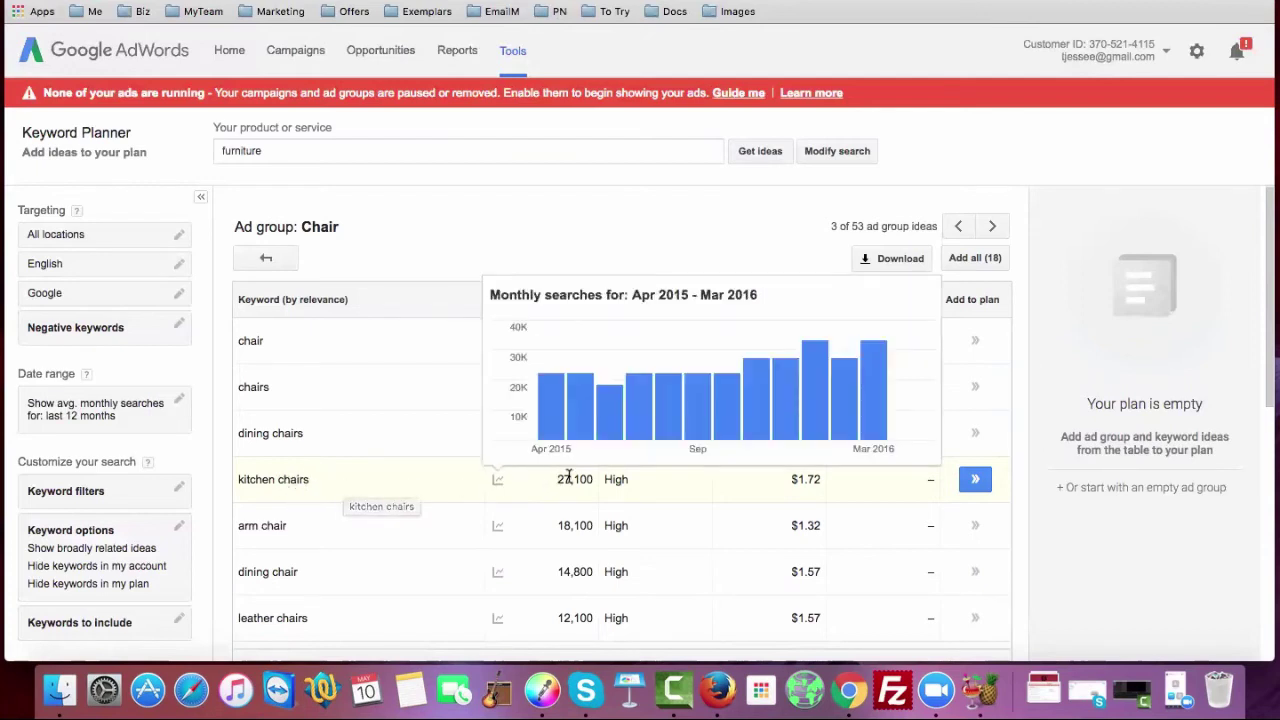
pyautogui.moveTo(557, 479); pyautogui.dragTo(592, 479)
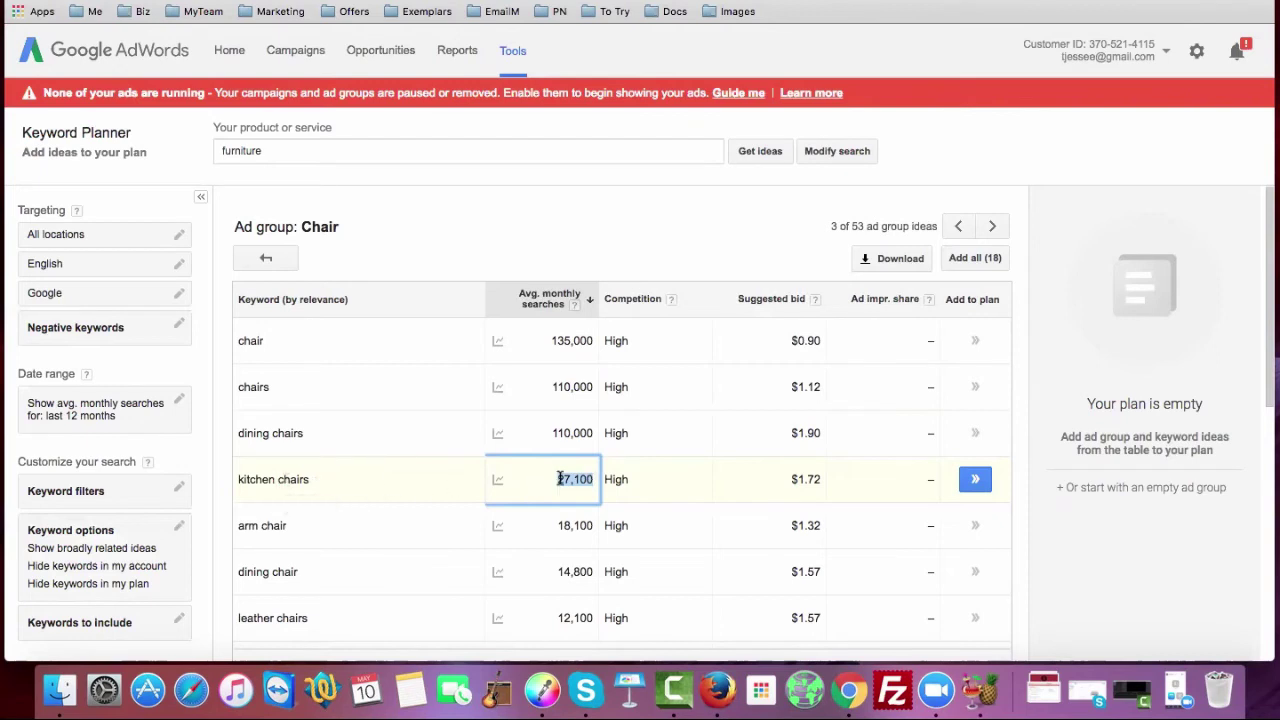
pyautogui.scroll(-1, 405, 515)
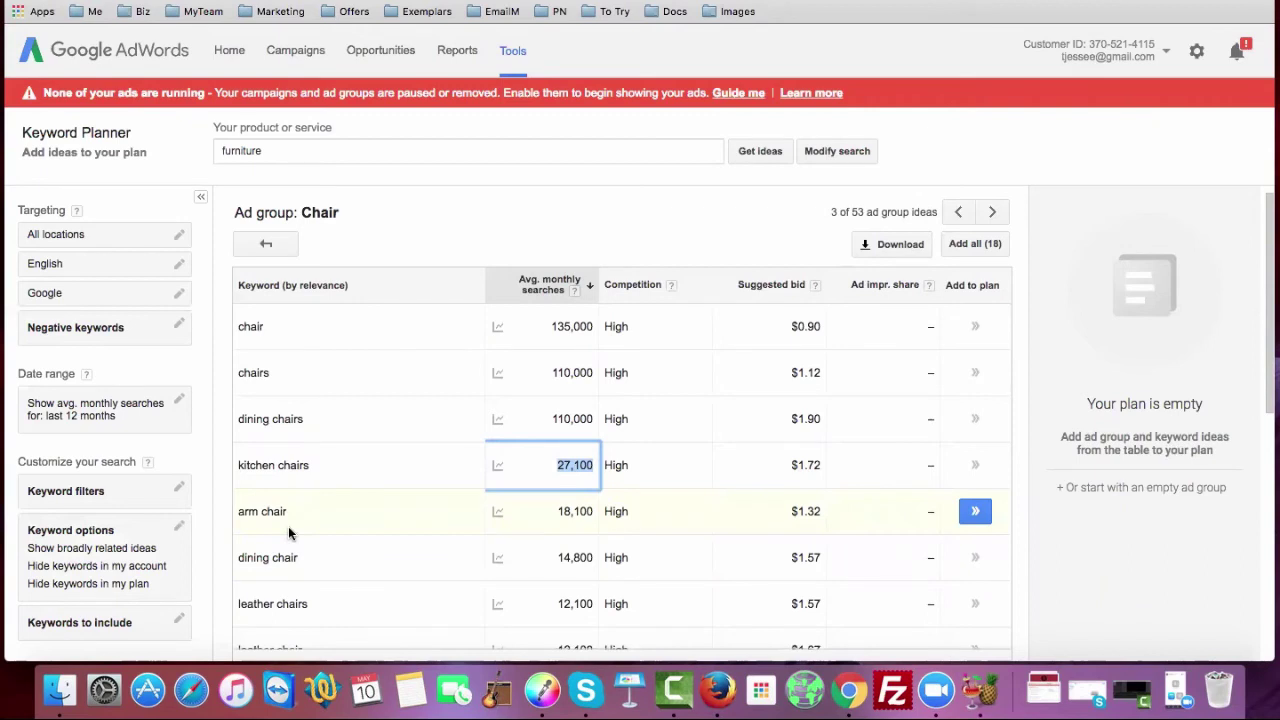
pyautogui.scroll(-1, 286, 551)
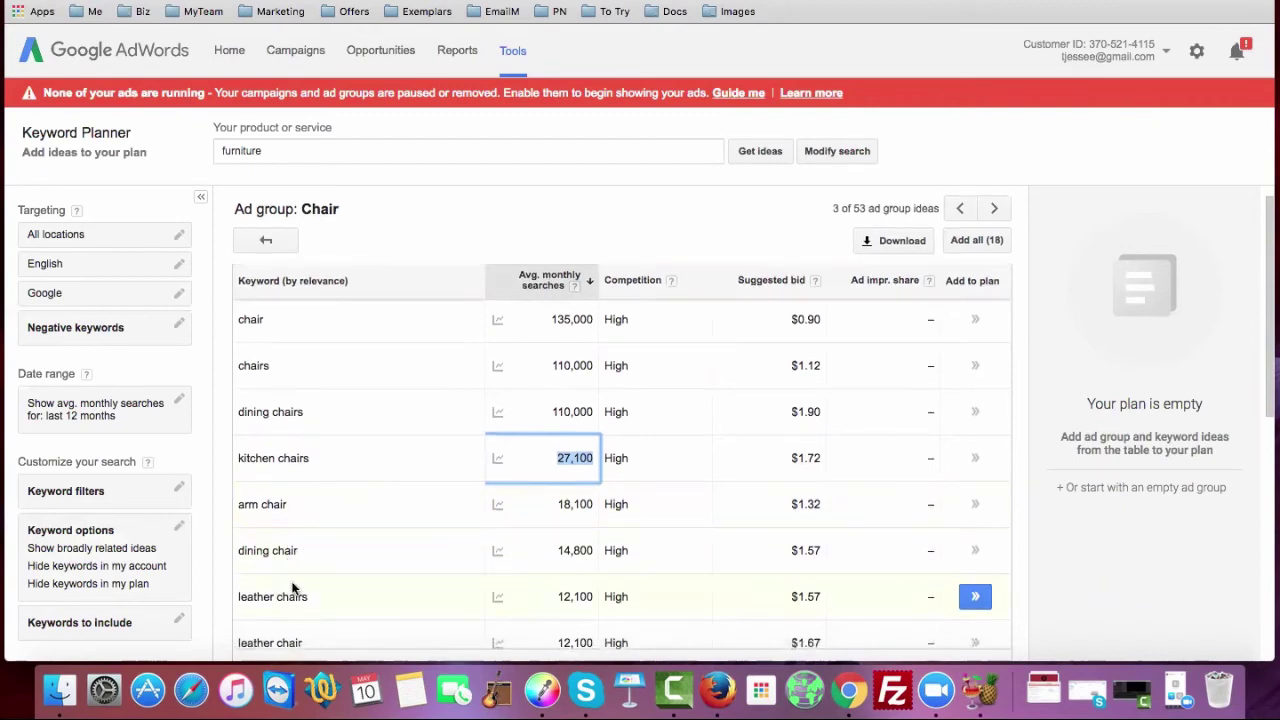
pyautogui.scroll(-2, 300, 590)
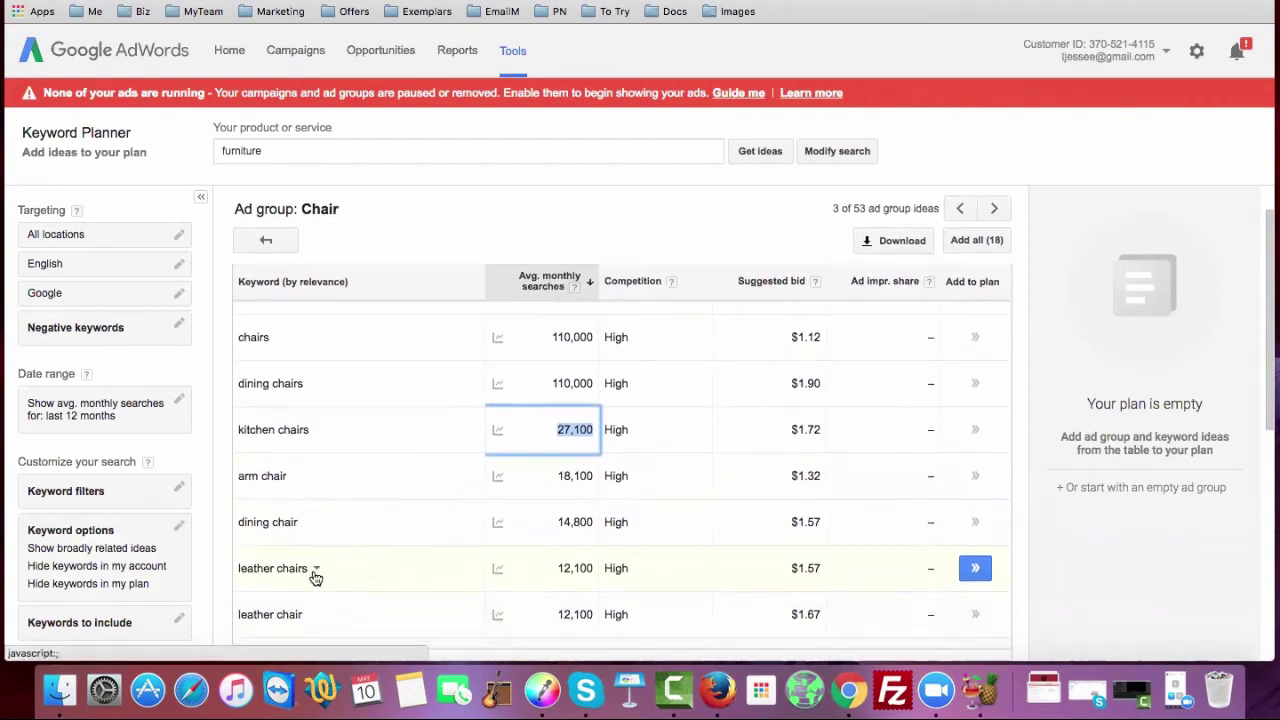
# Step: Examine the average monthly searches of the Chair keywords from "kitchen chairs" down to "dinette chairs", including "leather chairs" and "sofa chair"
pyautogui.scroll(-3, 325, 493)
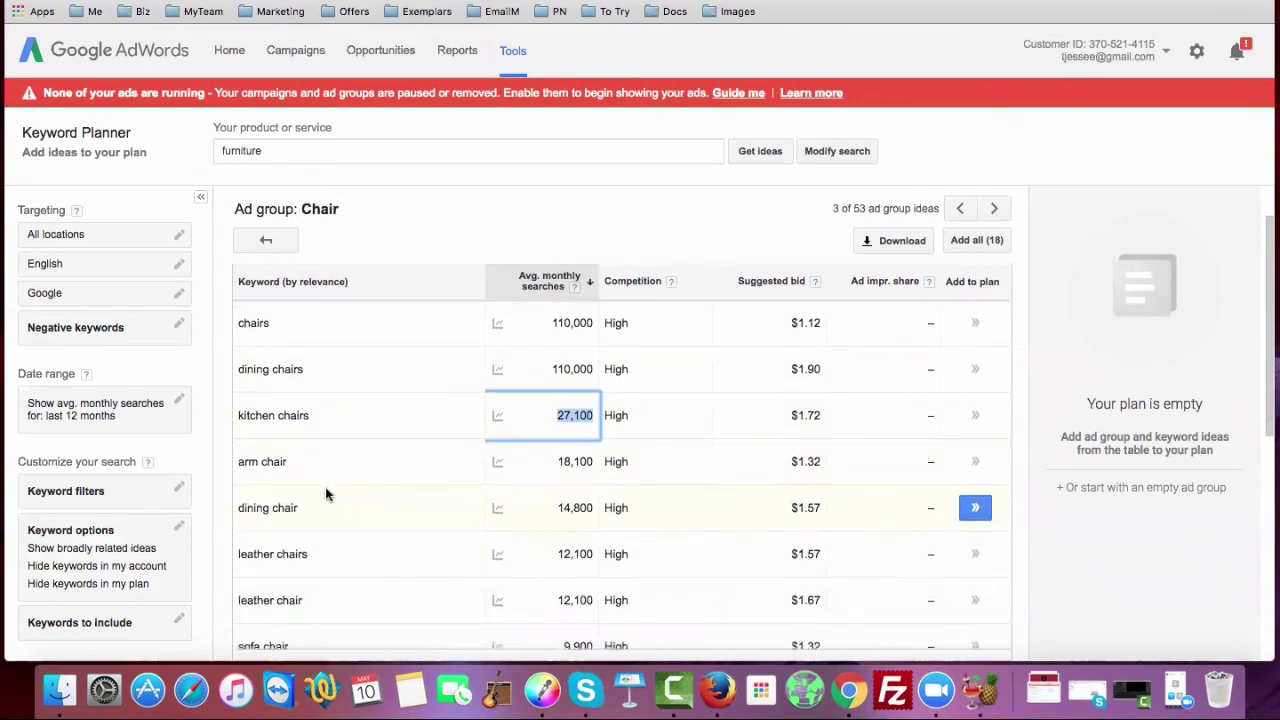
pyautogui.scroll(-1, 325, 493)
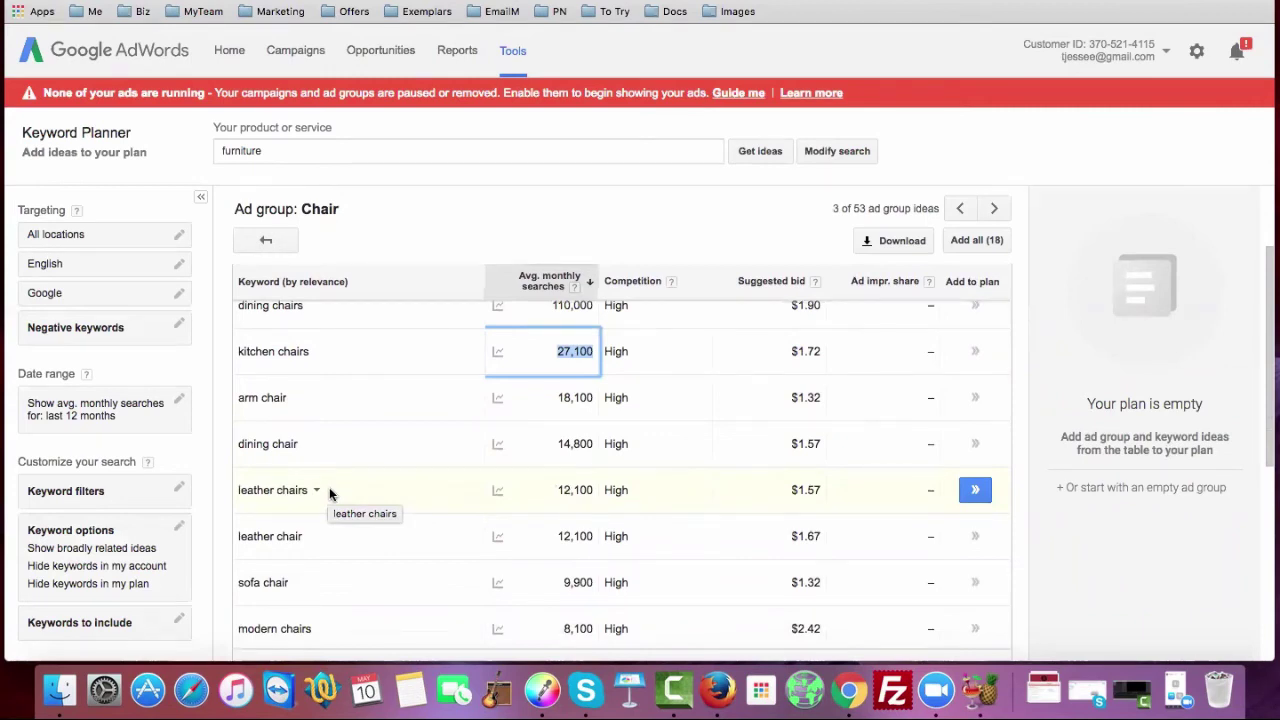
pyautogui.scroll(-1, 328, 490)
pyautogui.scroll(-1, 334, 485)
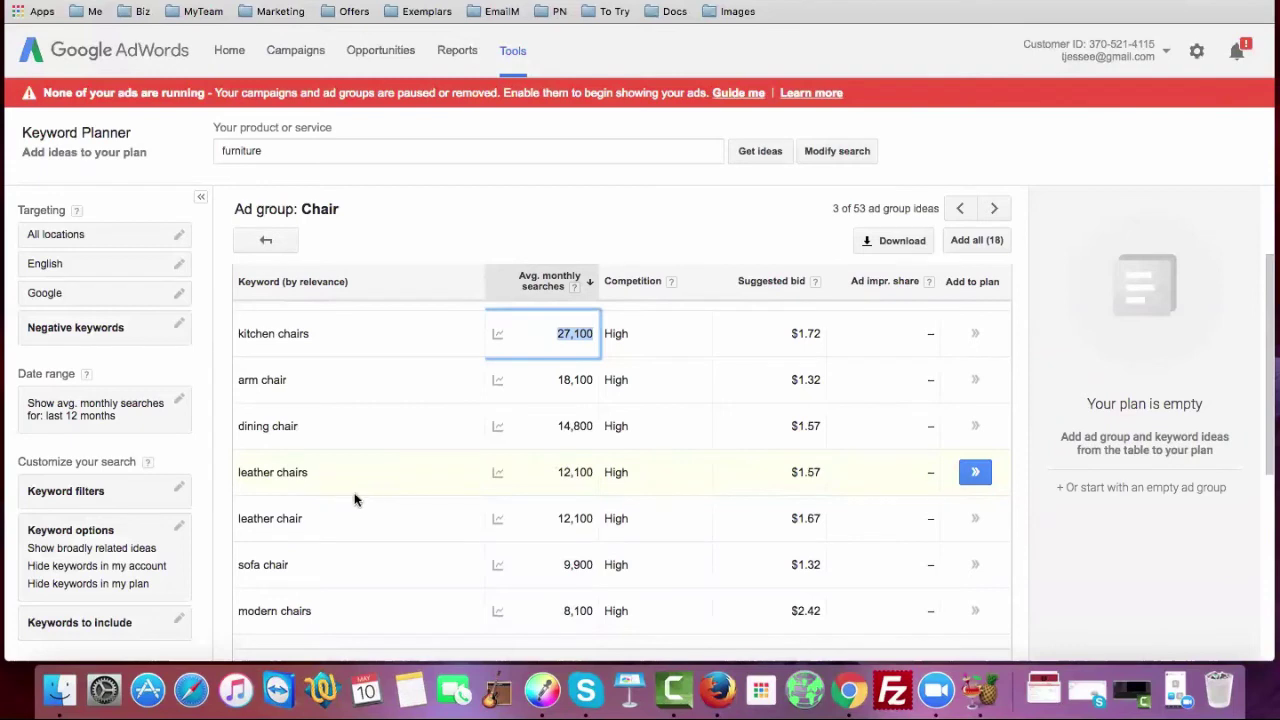
pyautogui.scroll(-2, 354, 494)
pyautogui.scroll(-5, 357, 500)
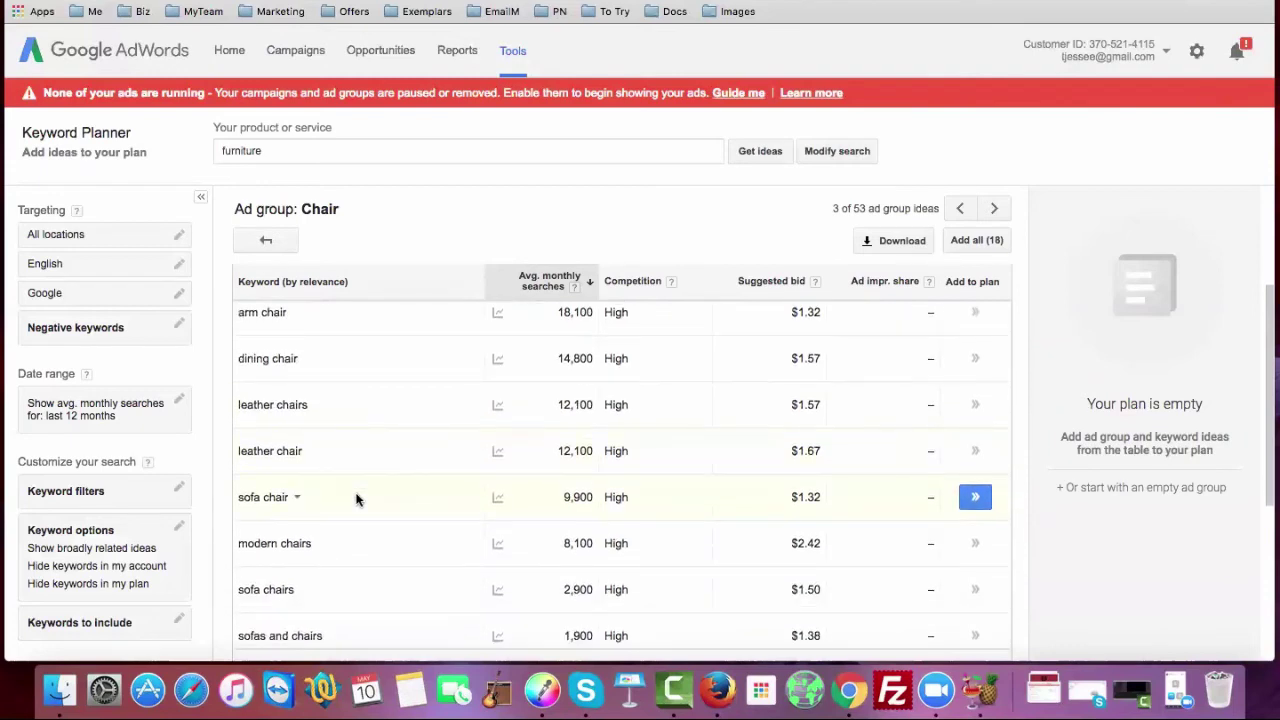
pyautogui.scroll(-1, 357, 500)
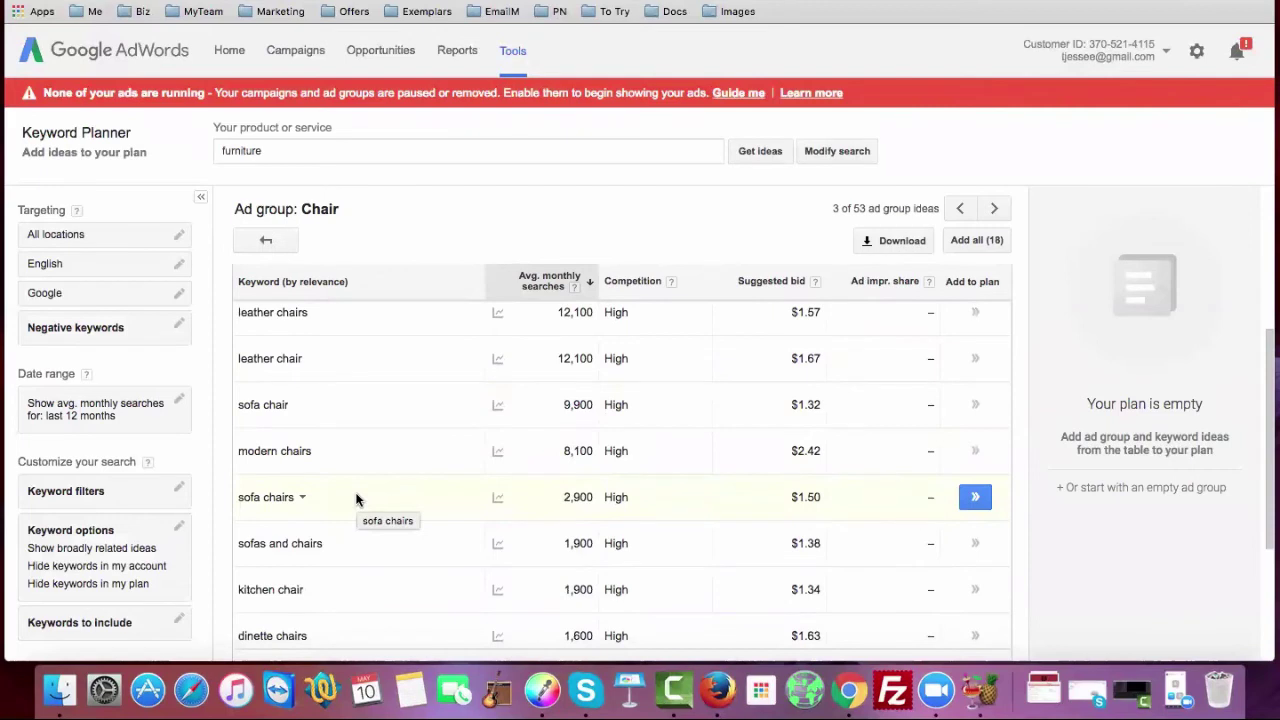
pyautogui.scroll(5, 357, 500)
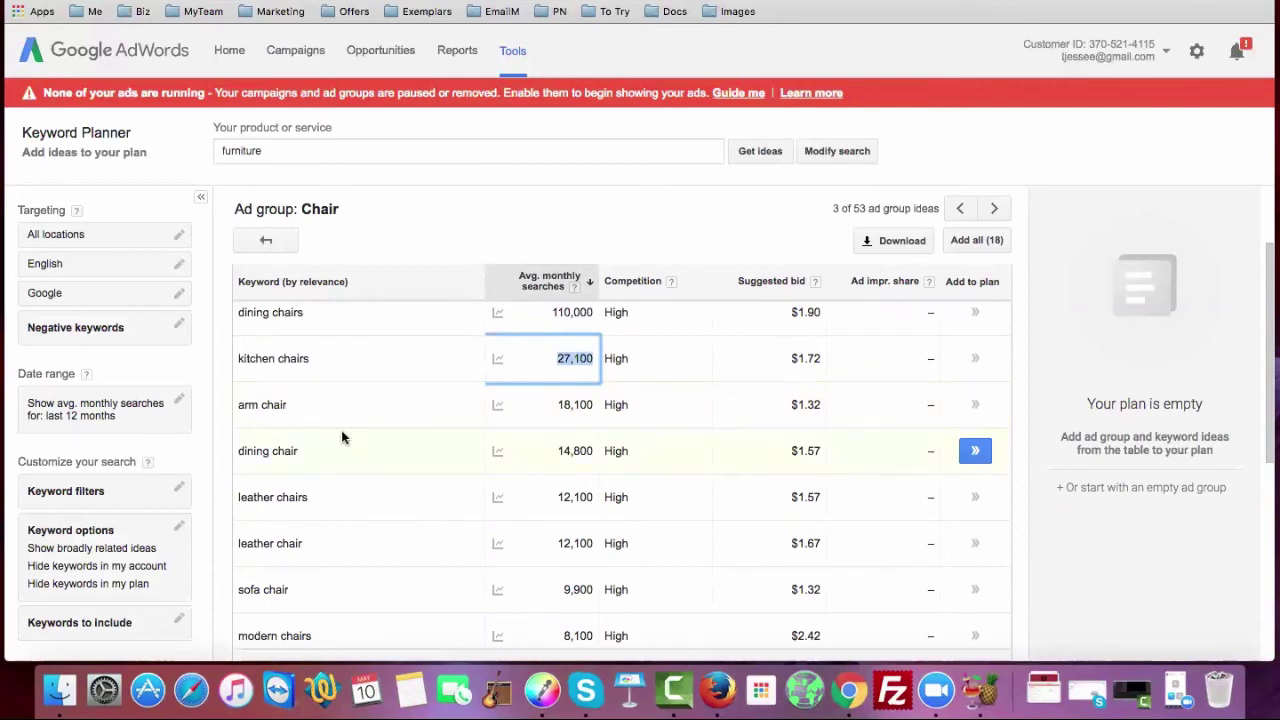
pyautogui.scroll(2, 341, 430)
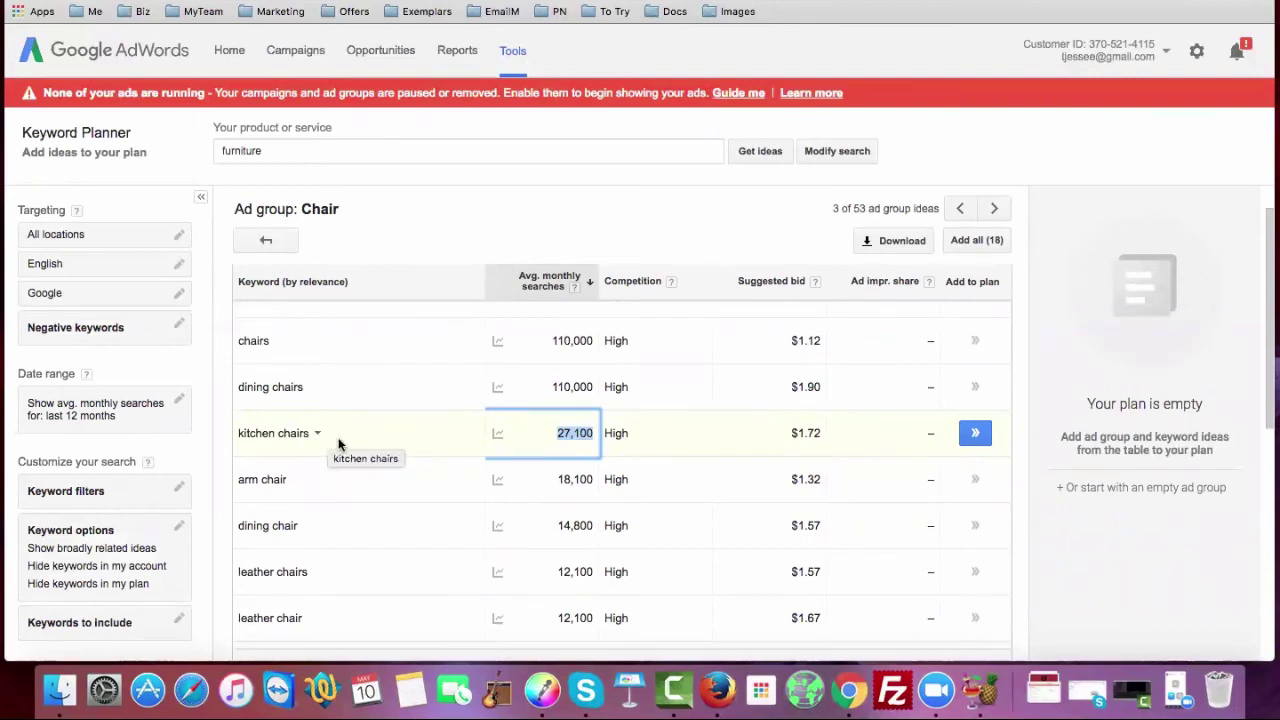
pyautogui.scroll(1, 354, 437)
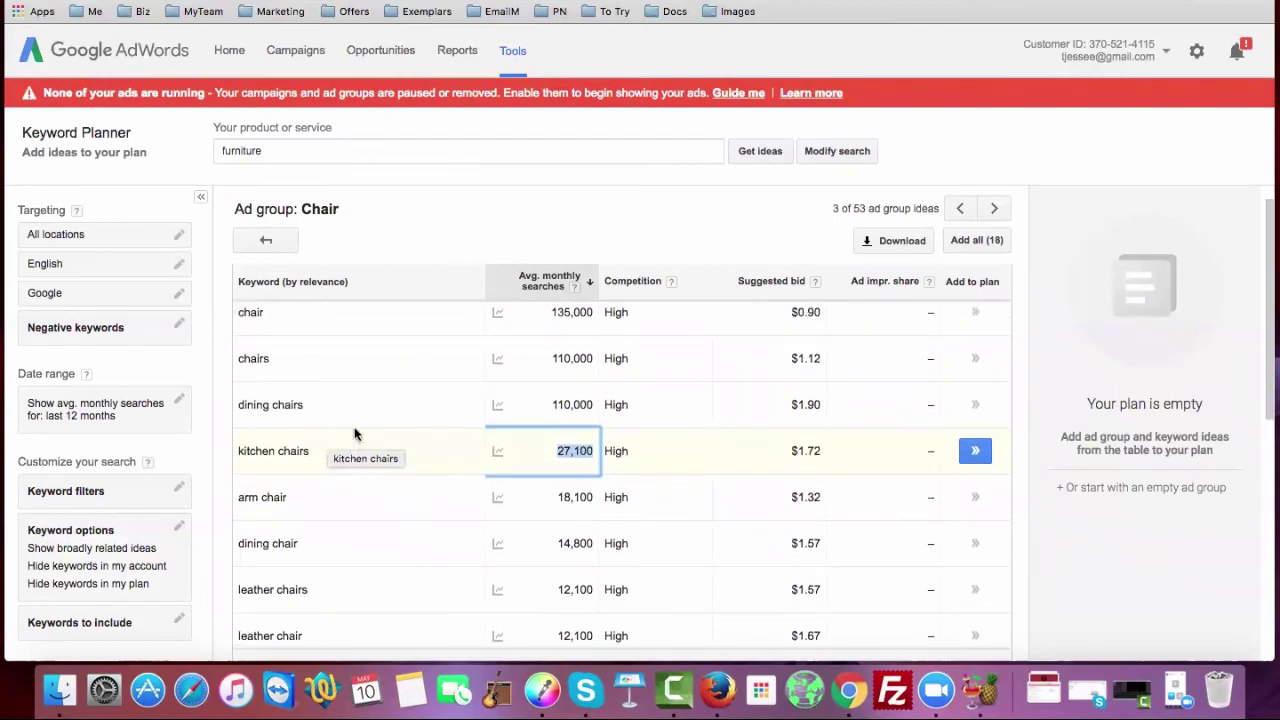
# Step: Return from the Chair ad group to the furniture results and show the individual keyword ideas instead of the ad groups
pyautogui.click(264, 242)
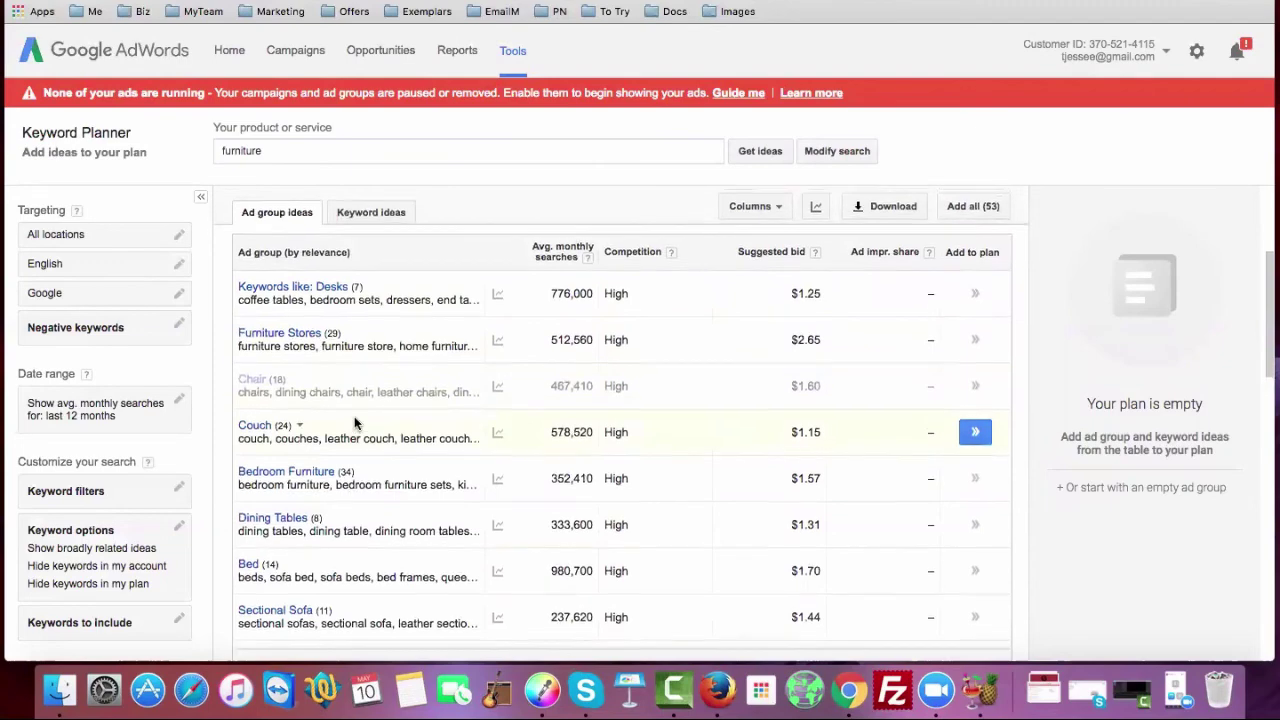
pyautogui.scroll(3, 352, 425)
pyautogui.scroll(1, 312, 476)
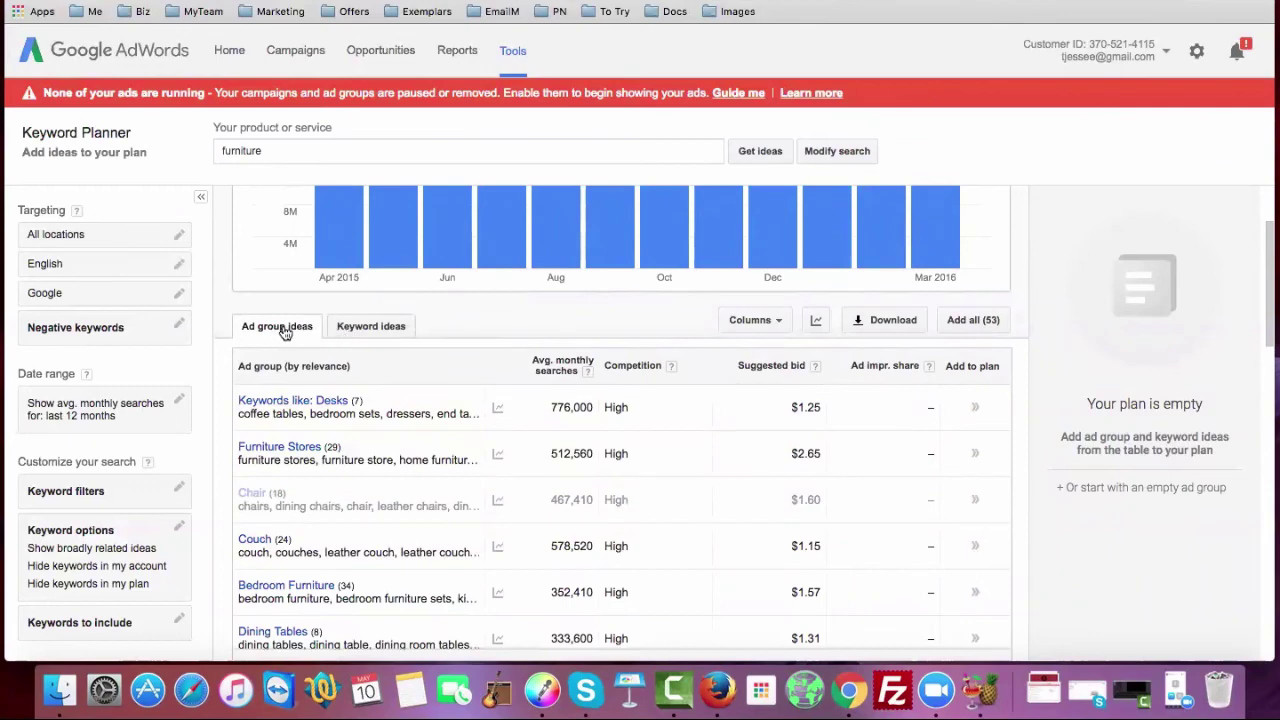
pyautogui.click(366, 328)
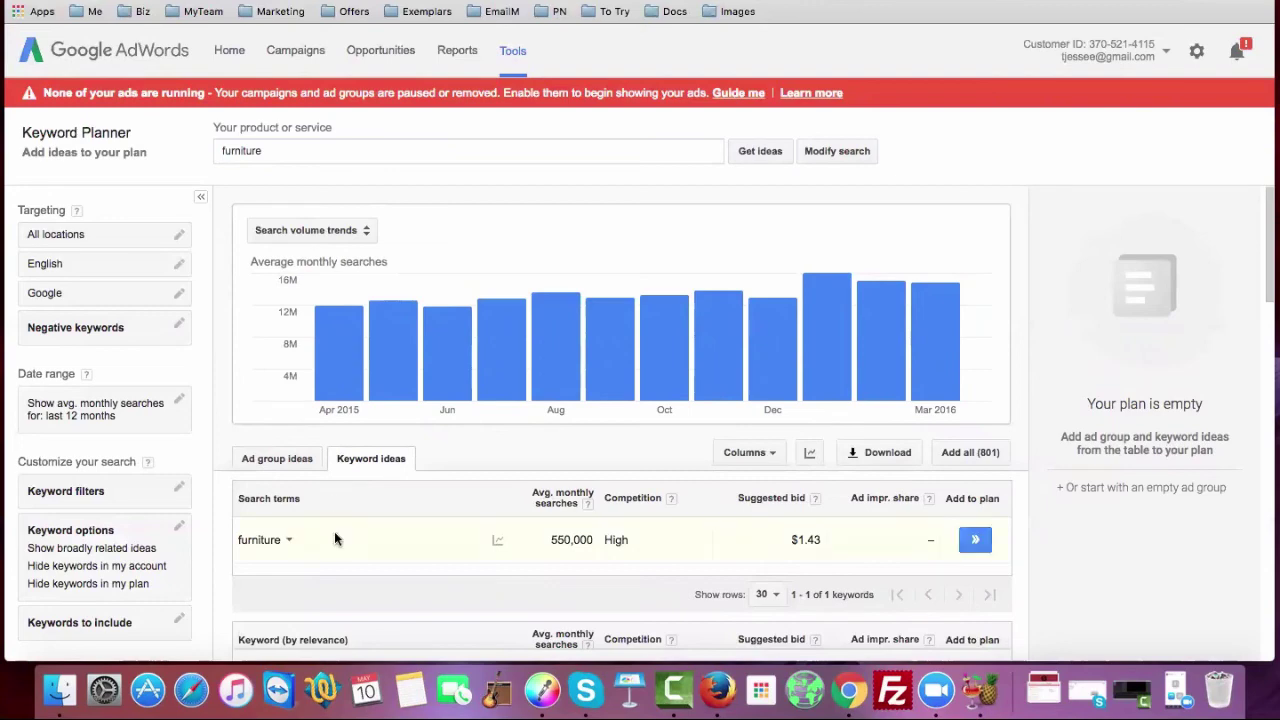
# Step: Review the entered product term "furniture" against its search-term row and the monthly search volume trend in the keyword ideas
pyautogui.scroll(-2, 334, 547)
pyautogui.scroll(1, 350, 537)
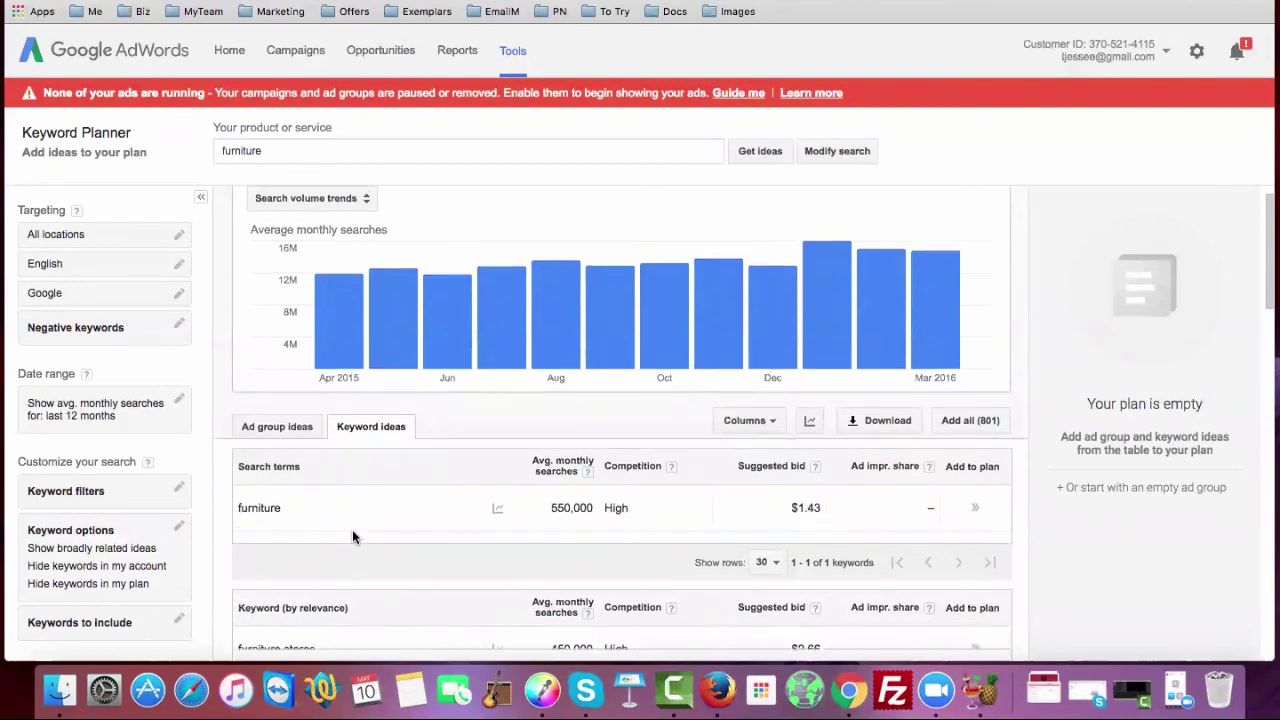
pyautogui.scroll(1, 352, 537)
pyautogui.moveTo(262, 150); pyautogui.dragTo(222, 148)
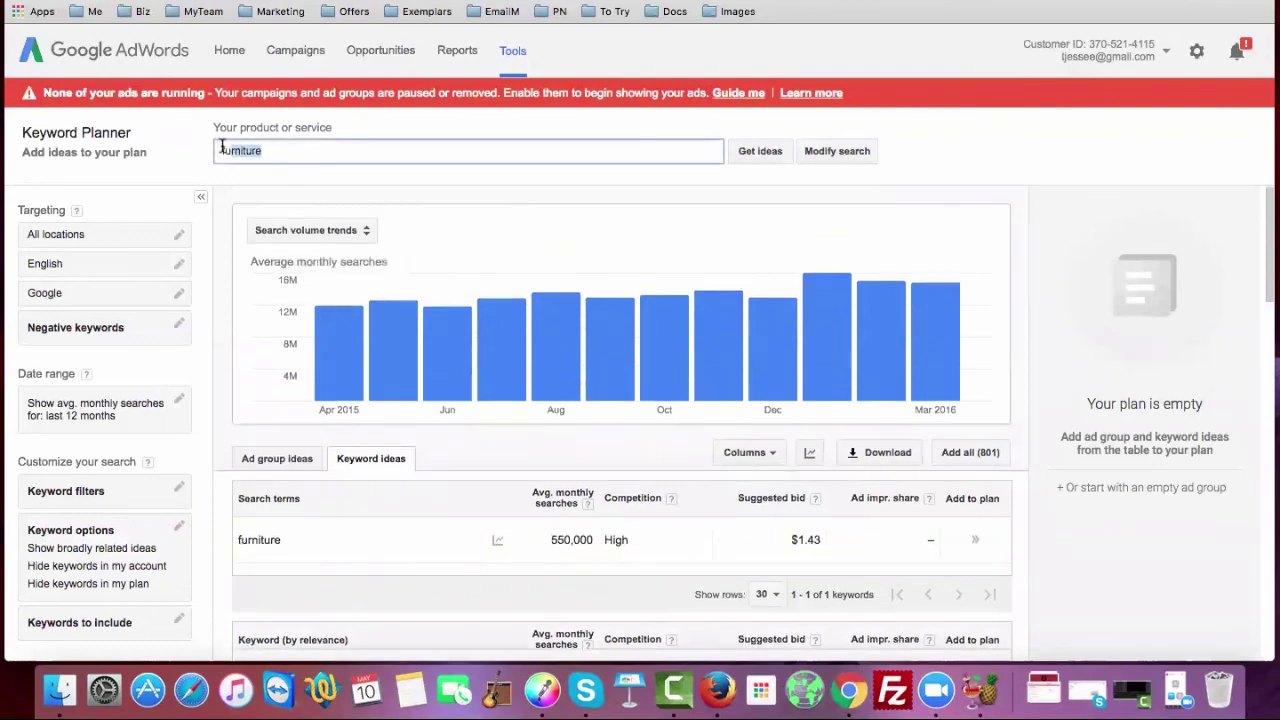
pyautogui.click(220, 212)
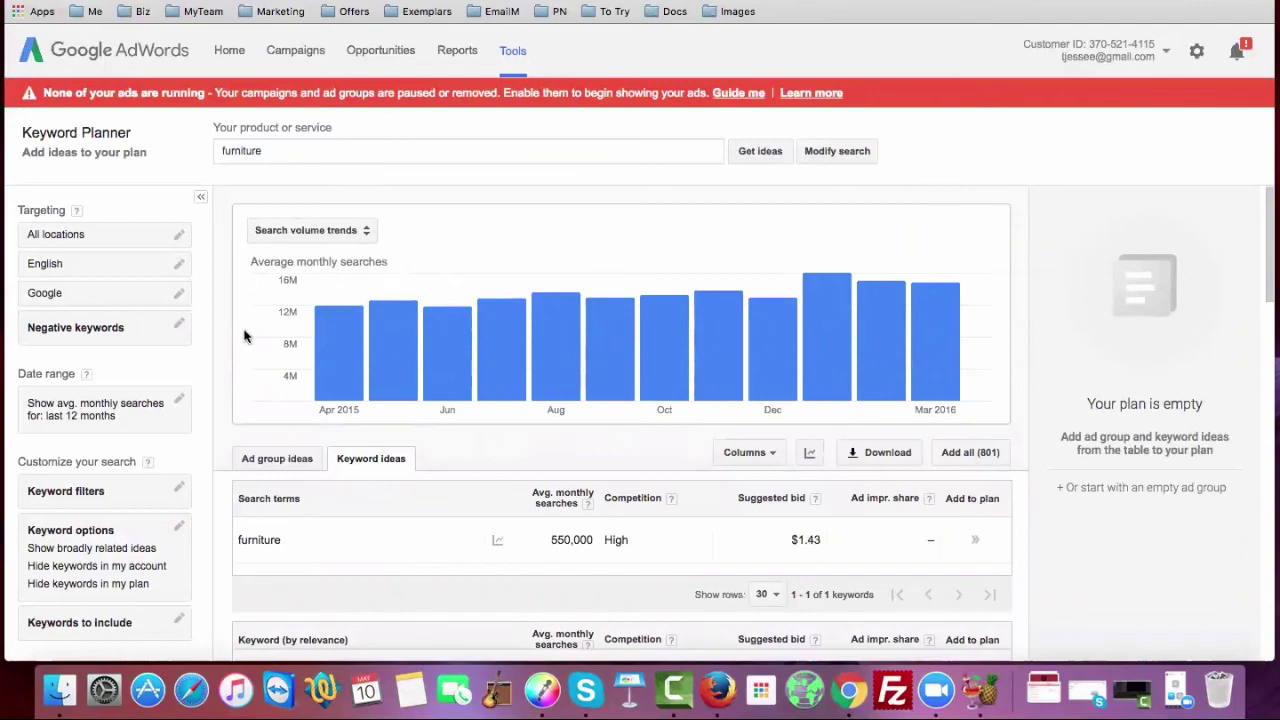
# Step: Sort the furniture keyword ideas by average monthly searches, highest first
pyautogui.scroll(-1, 246, 334)
pyautogui.scroll(-2, 314, 443)
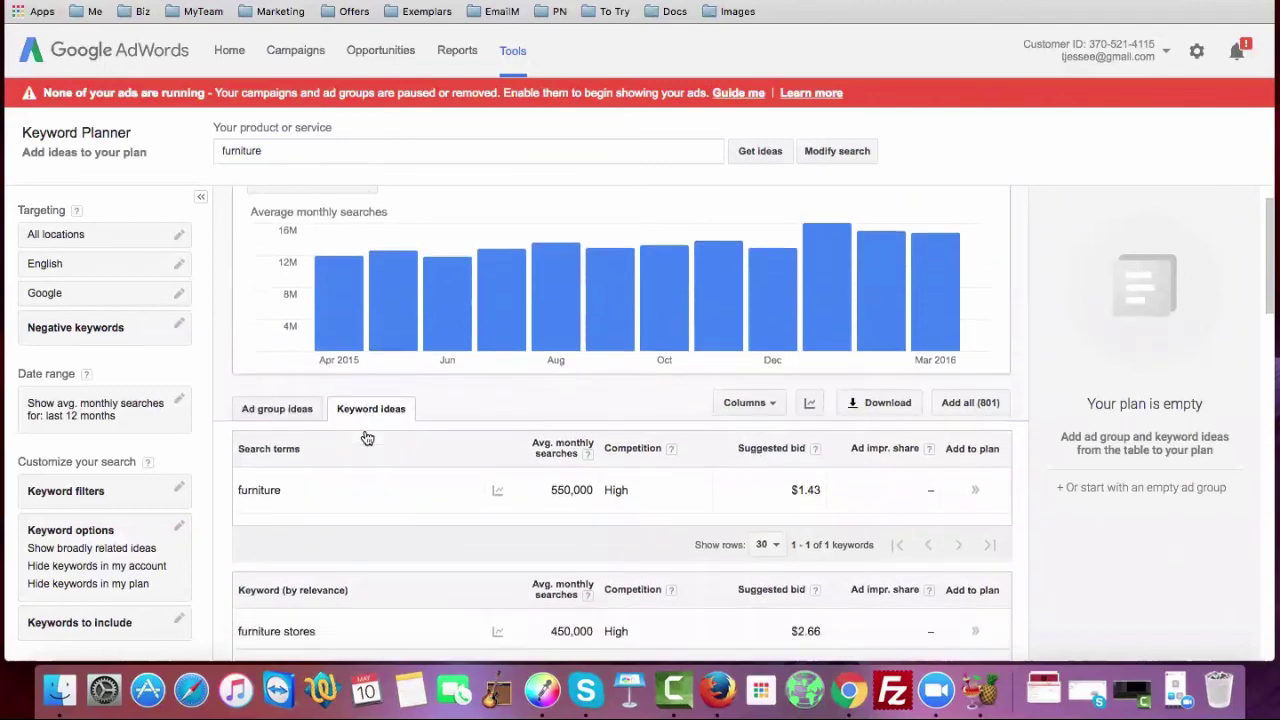
pyautogui.scroll(-2, 366, 429)
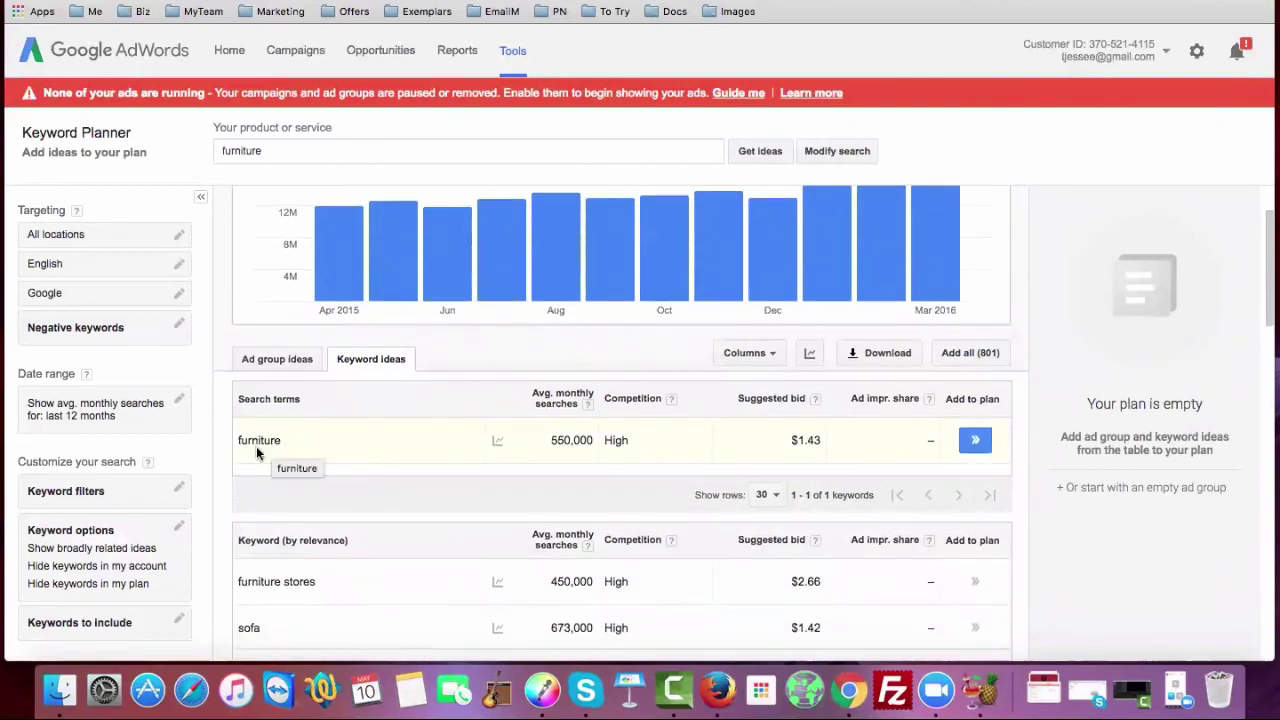
pyautogui.moveTo(525, 446)
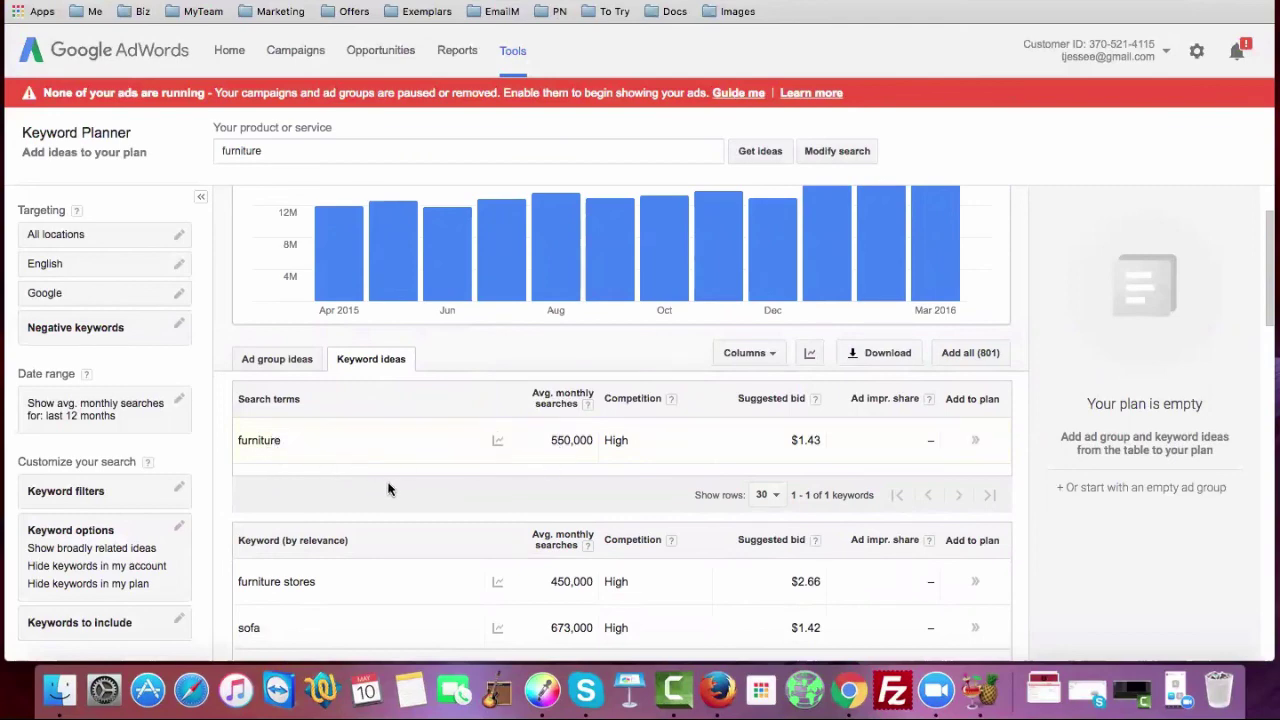
pyautogui.scroll(-2, 389, 489)
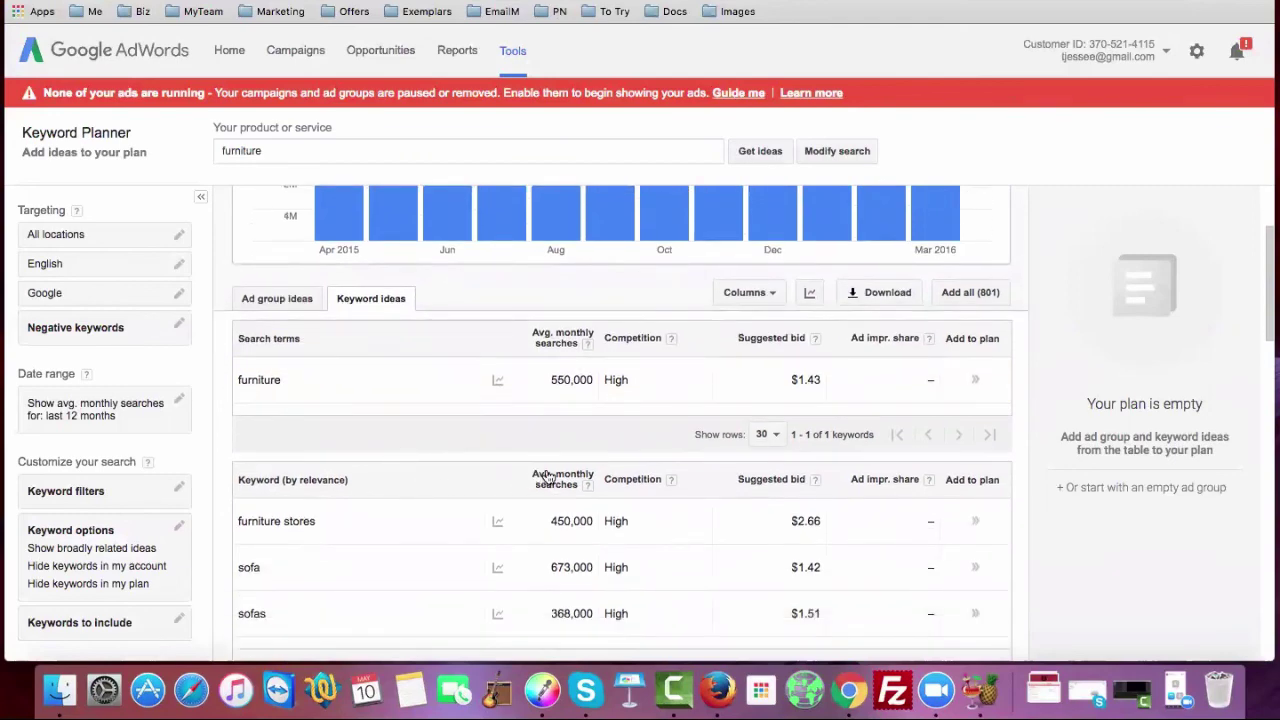
pyautogui.click(548, 478)
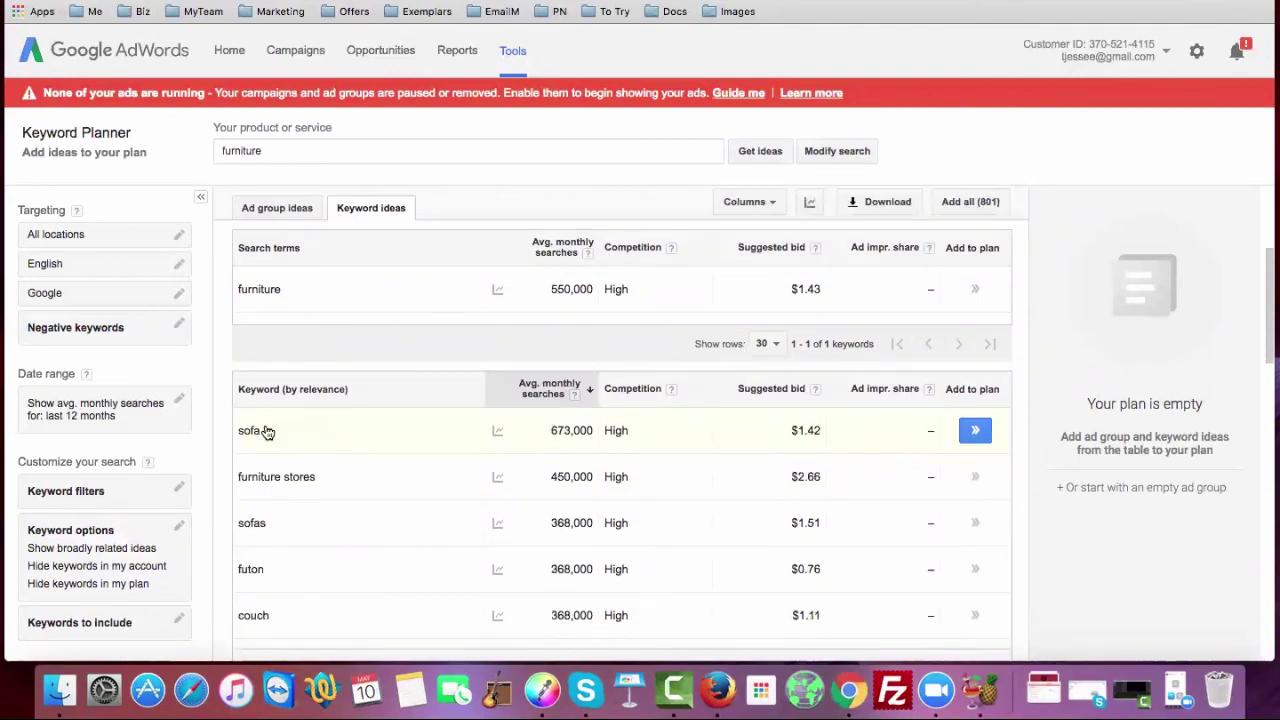
# Step: Examine the sorted keyword ideas from "sofa" down to "bed frames" for specific sub-niches such as "patio furniture" and "sofa bed"
pyautogui.scroll(-1, 305, 505)
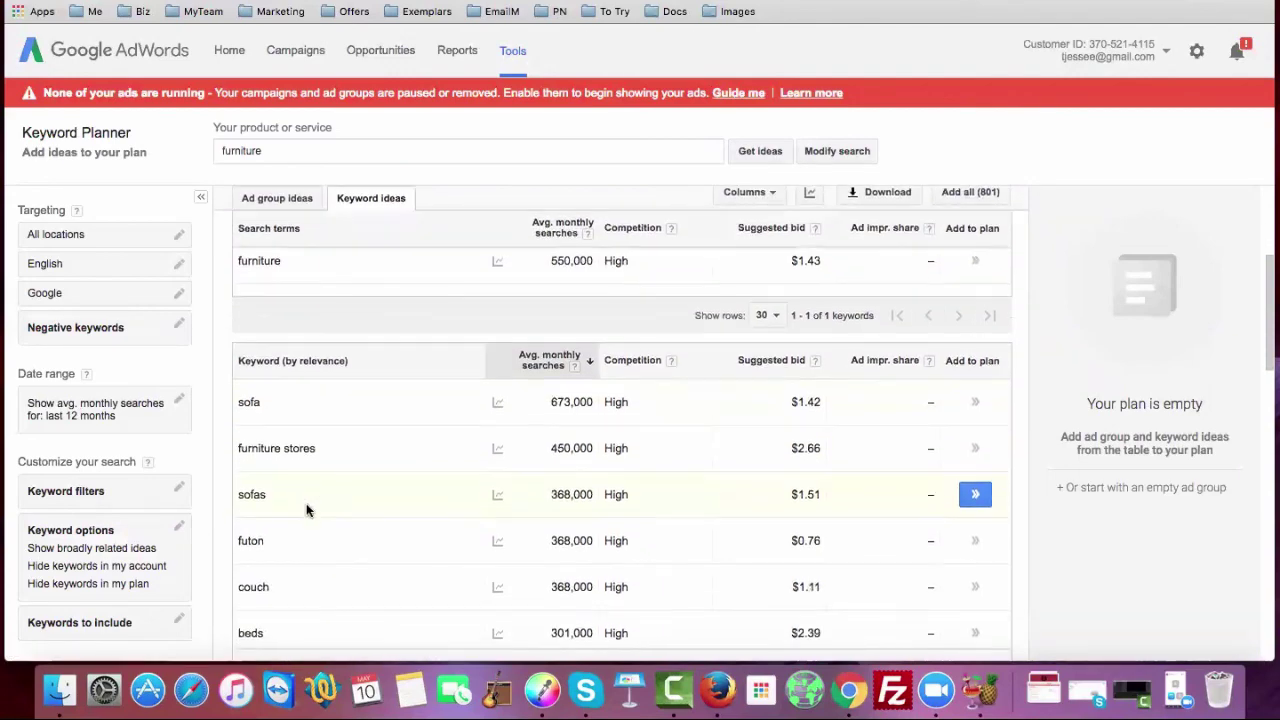
pyautogui.scroll(-3, 300, 515)
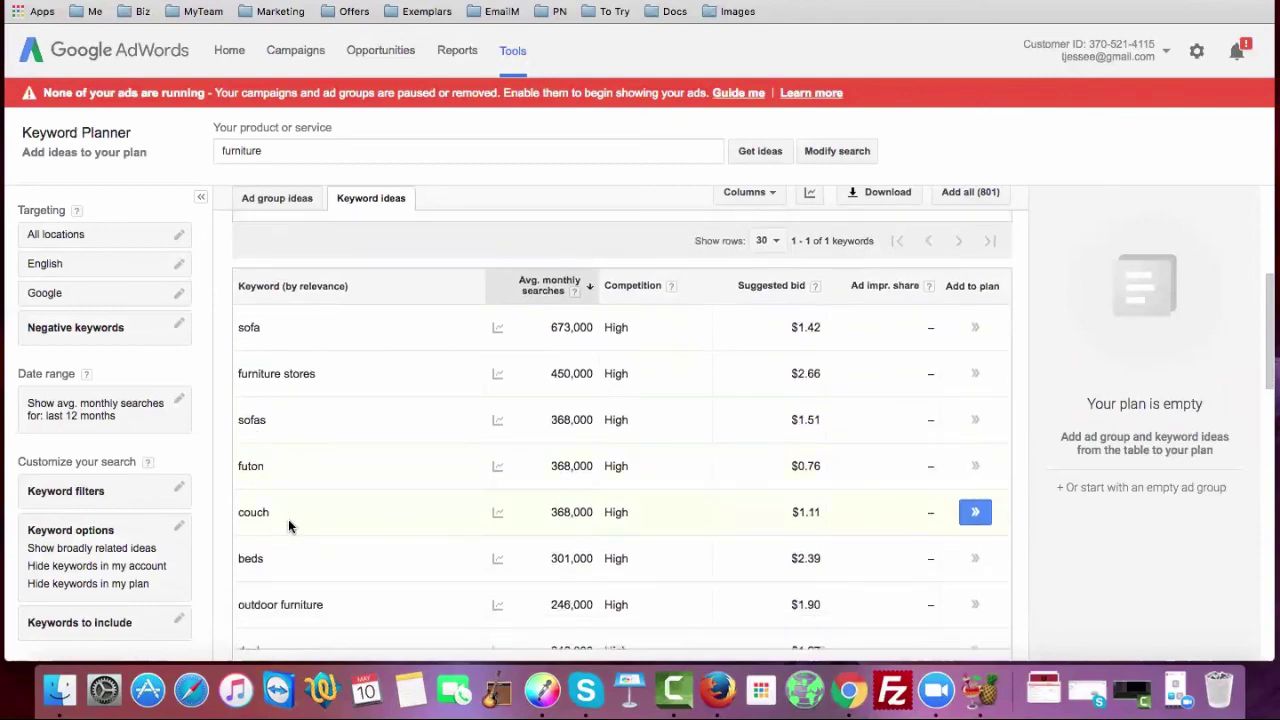
pyautogui.scroll(-2, 288, 520)
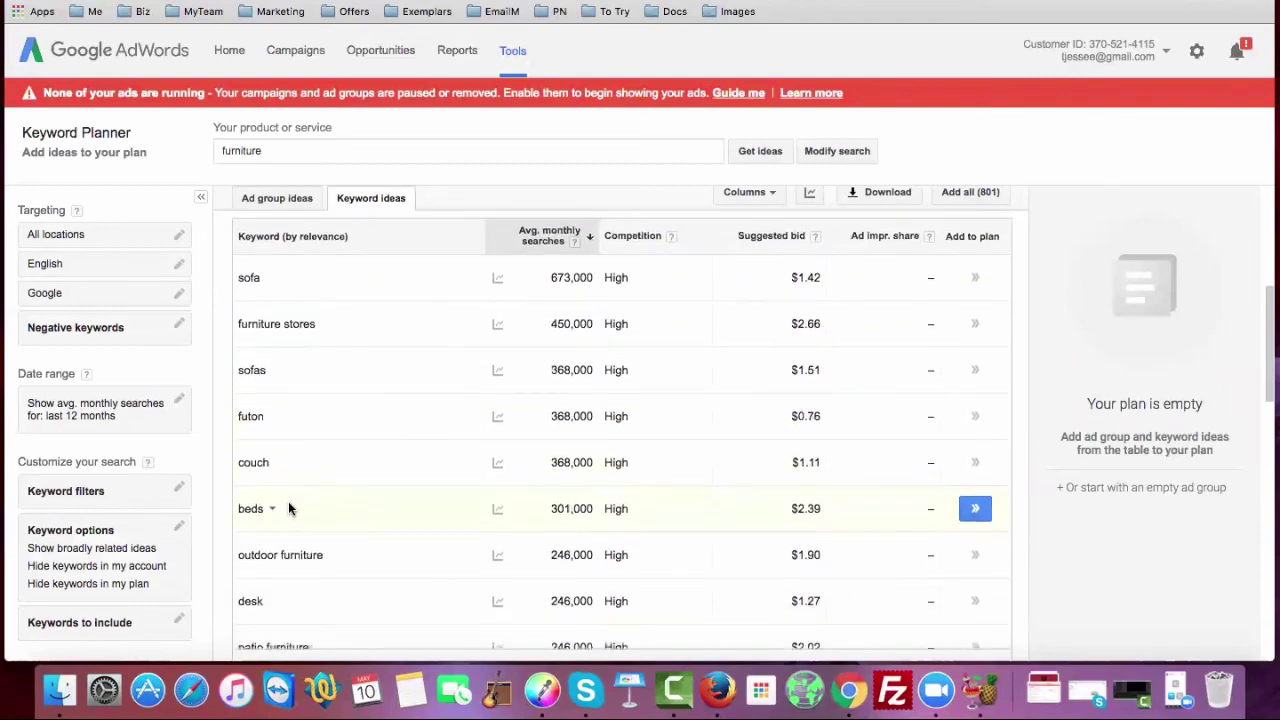
pyautogui.scroll(-4, 290, 512)
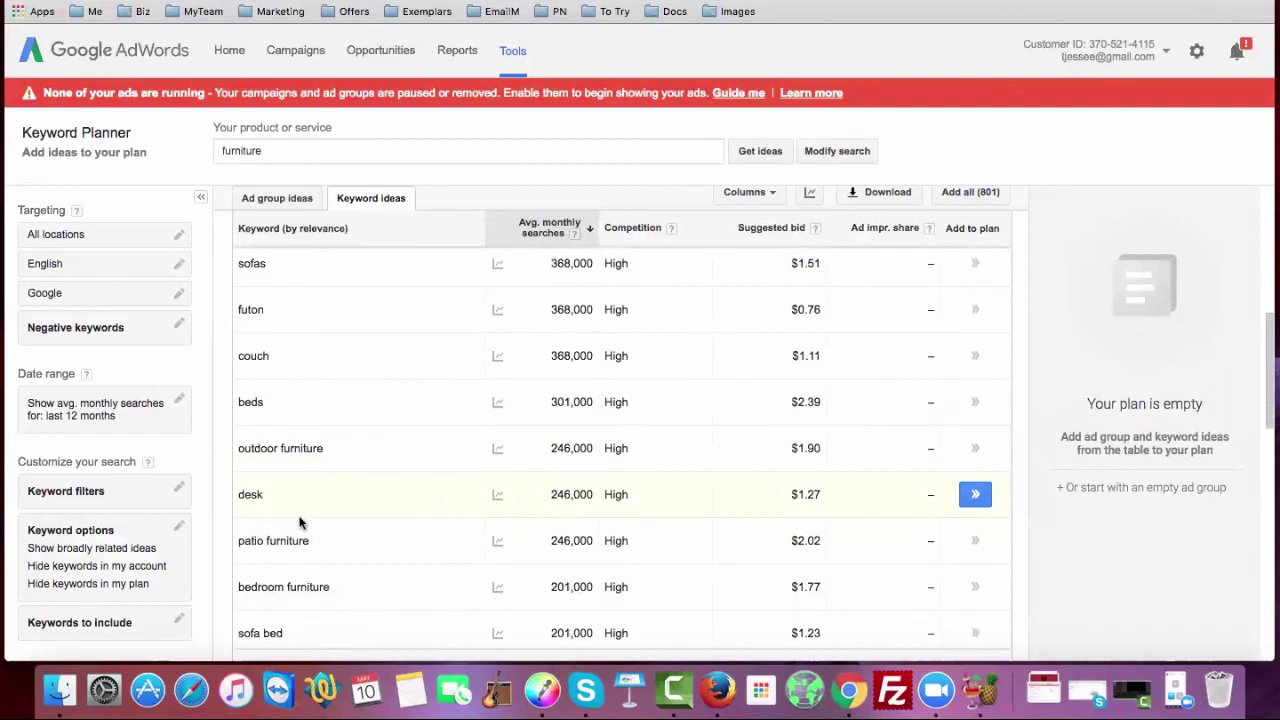
pyautogui.scroll(-2, 325, 522)
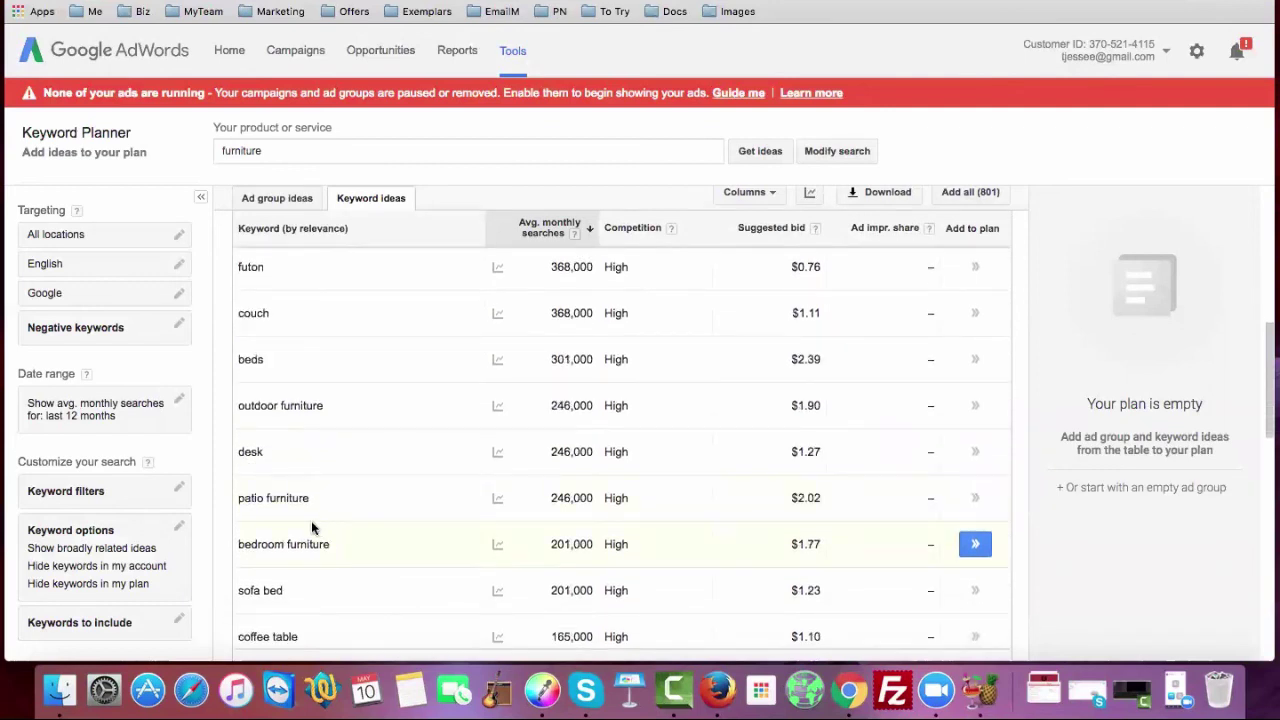
pyautogui.scroll(-3, 312, 528)
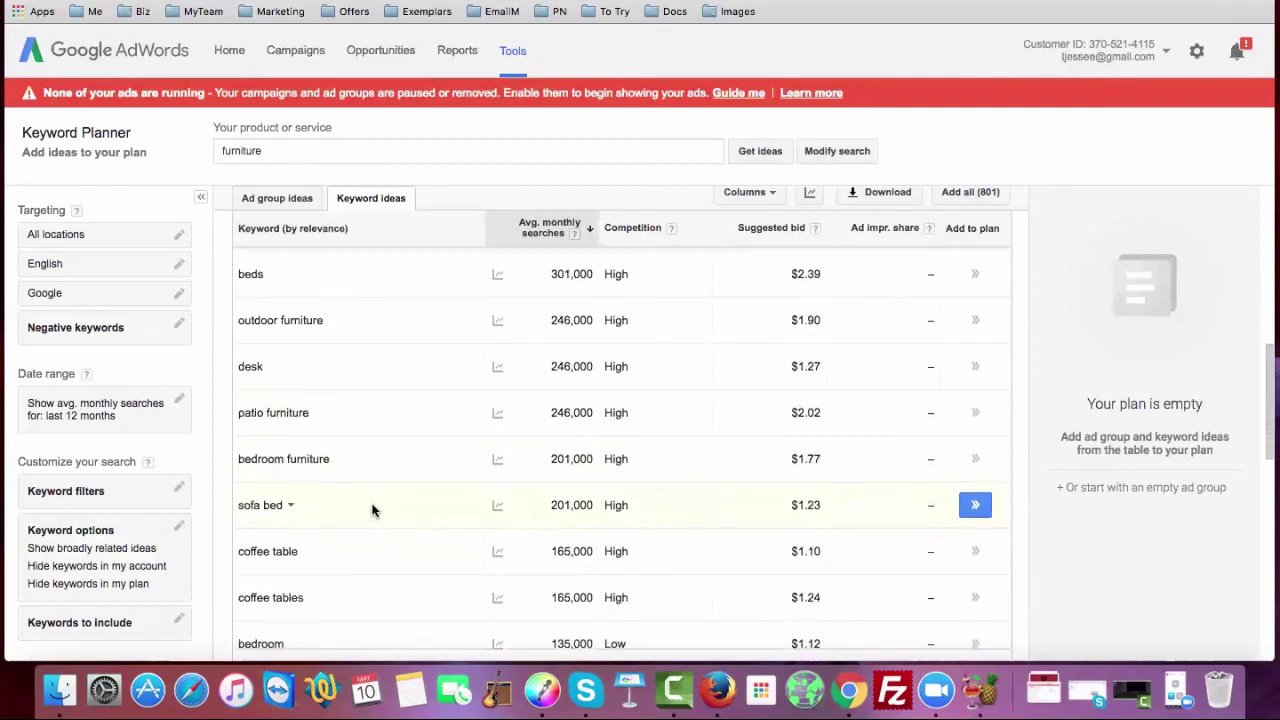
pyautogui.scroll(-1, 360, 500)
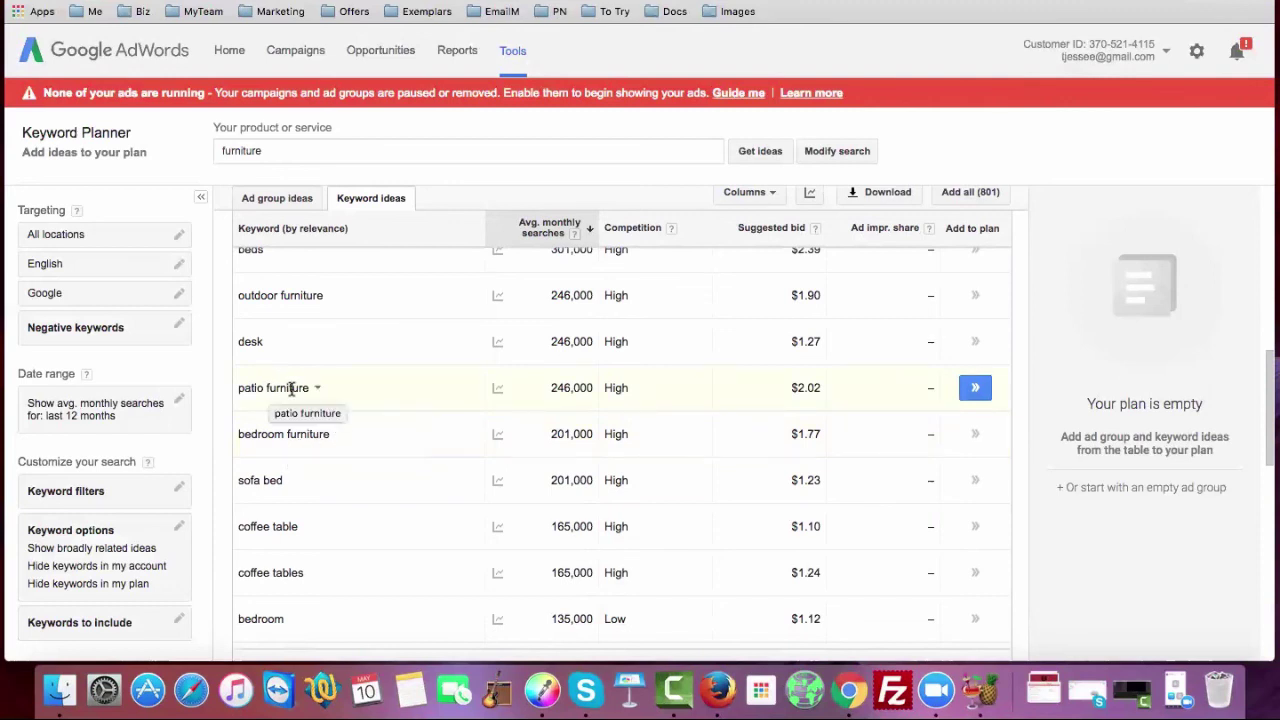
pyautogui.scroll(-1, 327, 444)
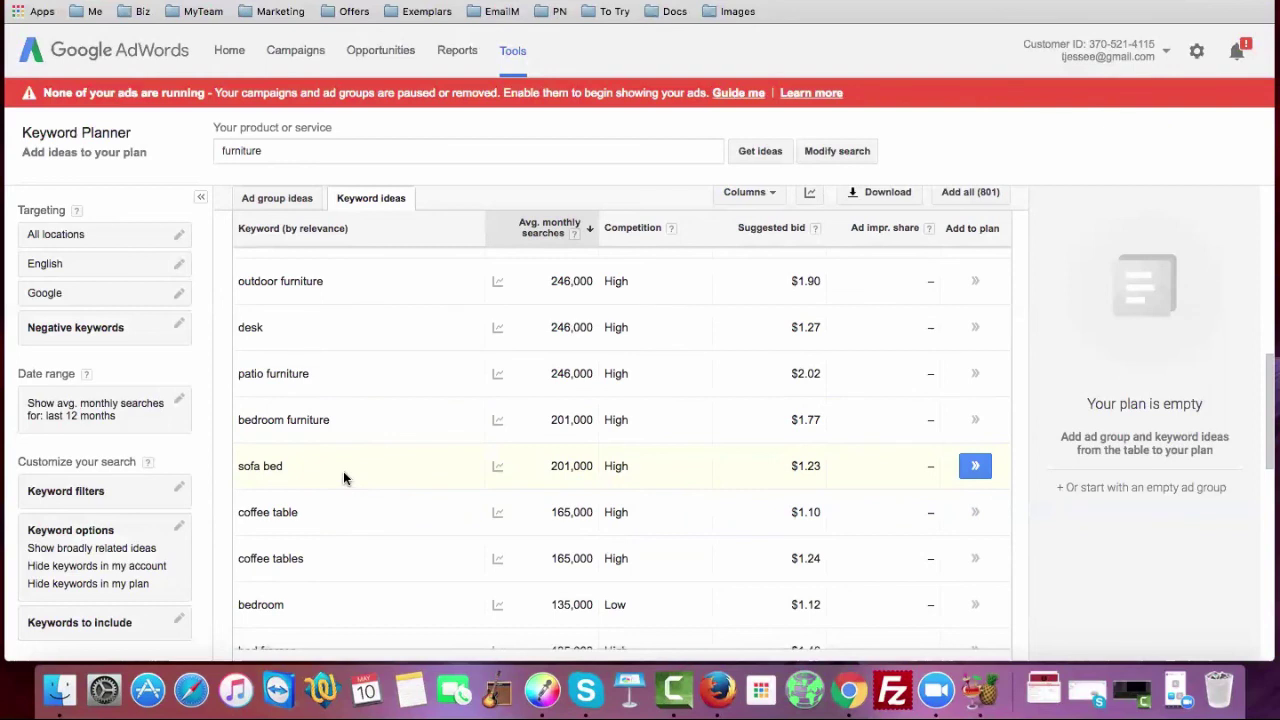
pyautogui.scroll(-1, 343, 471)
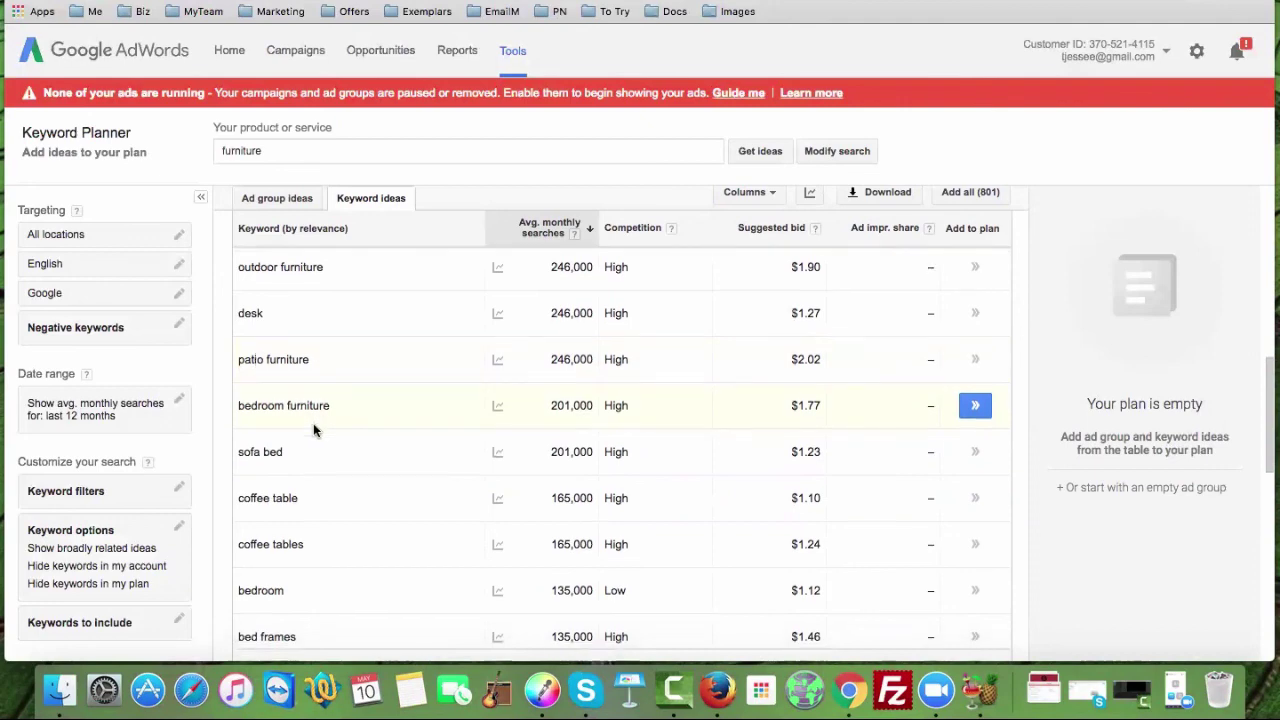
pyautogui.scroll(-1, 313, 425)
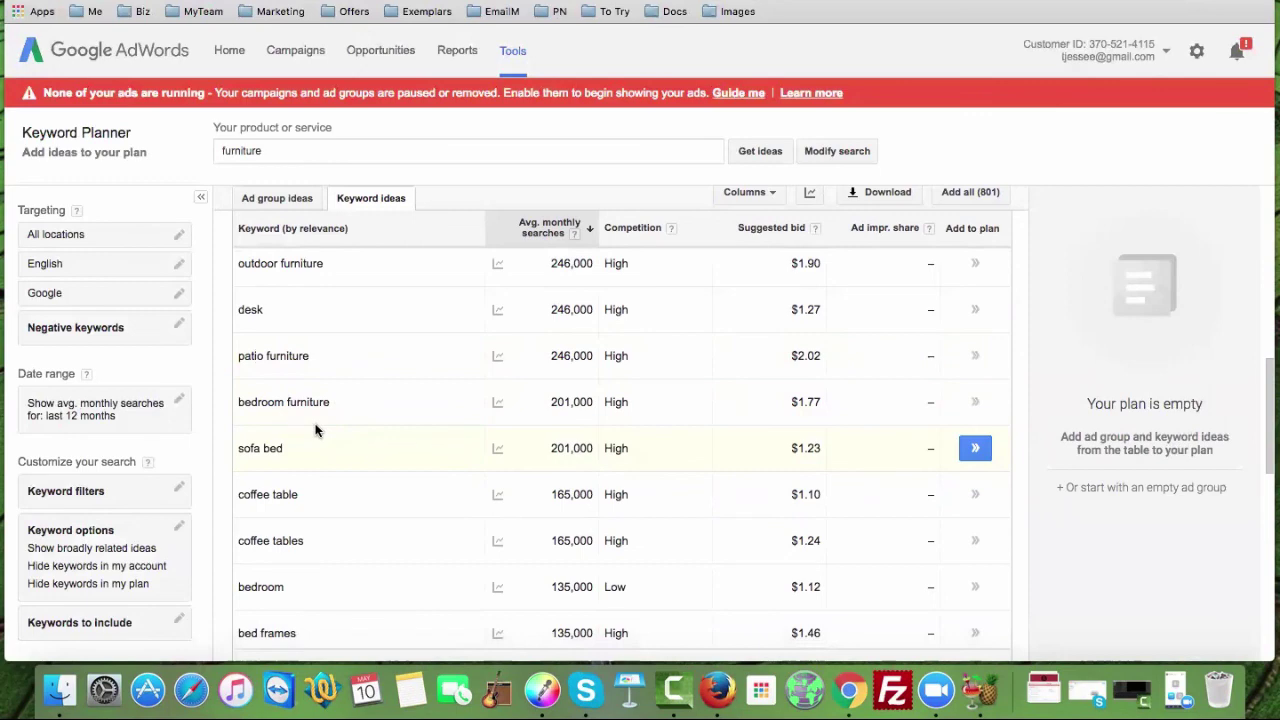